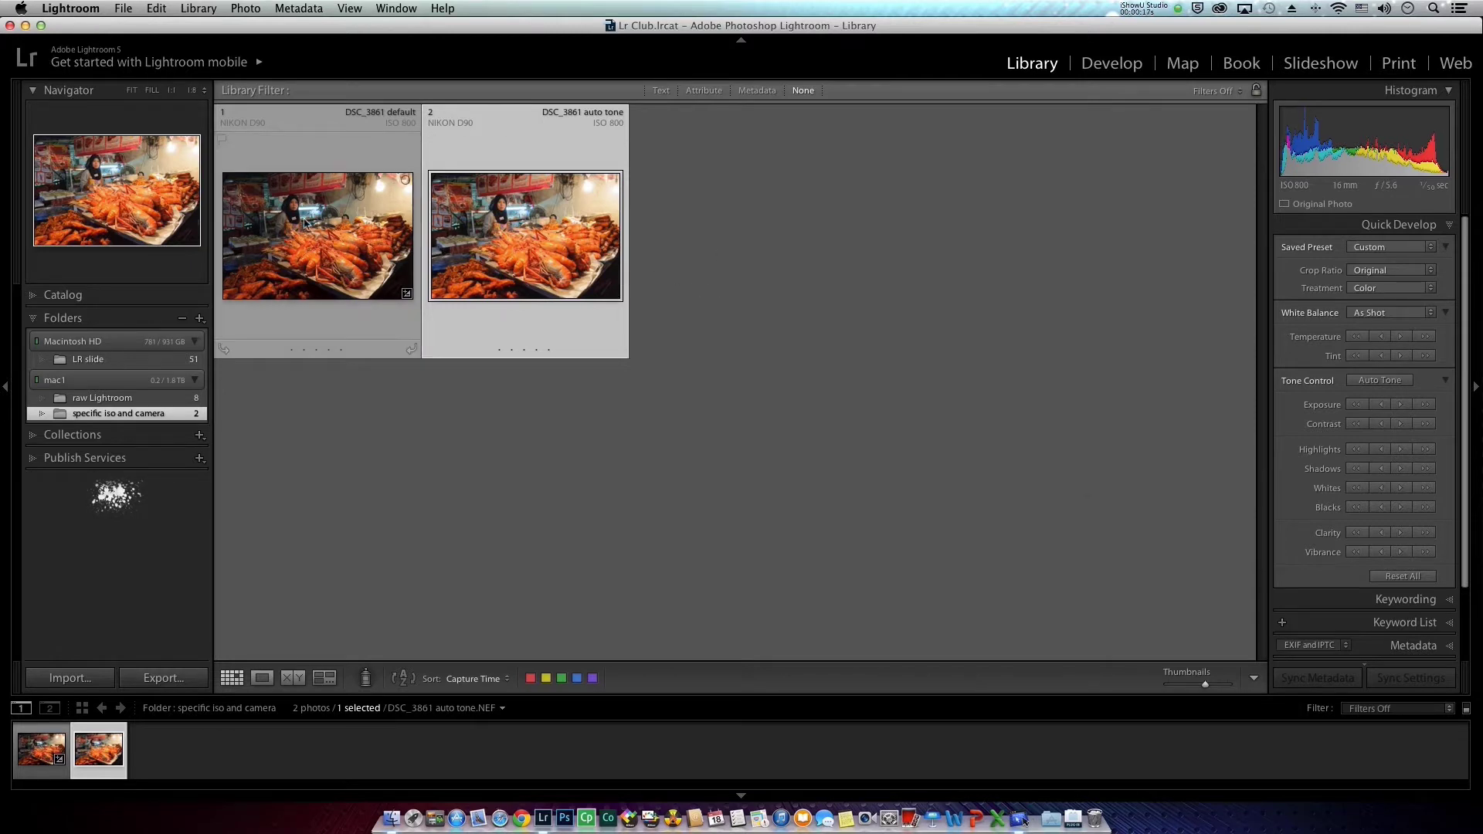
Step: Select the DSC_3861 default thumbnail, leave the cell label menus unchanged, and move to Develop
{"action": "left_click", "coordinate": [386, 340]}
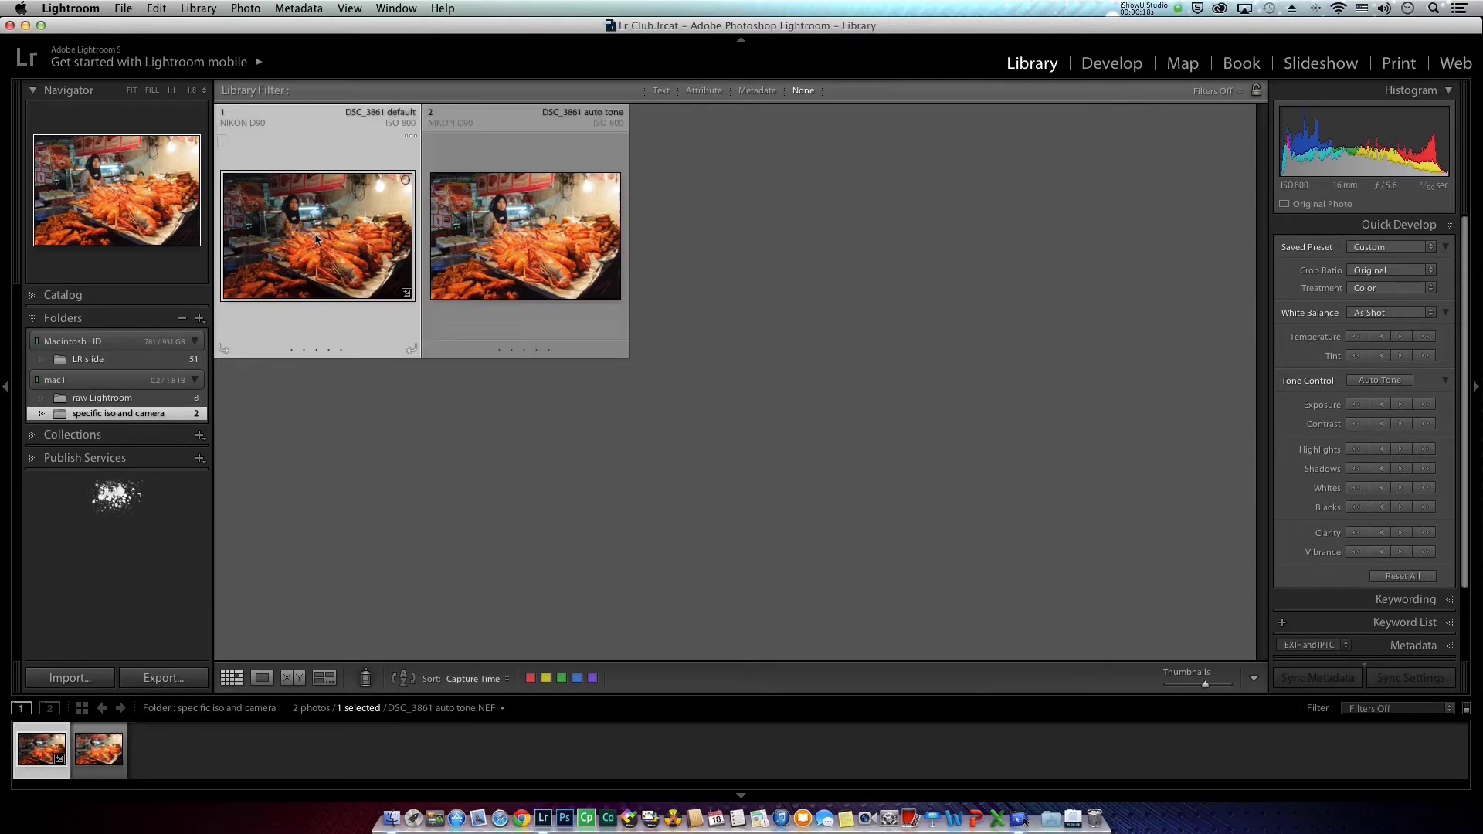
{"action": "left_click", "coordinate": [256, 126]}
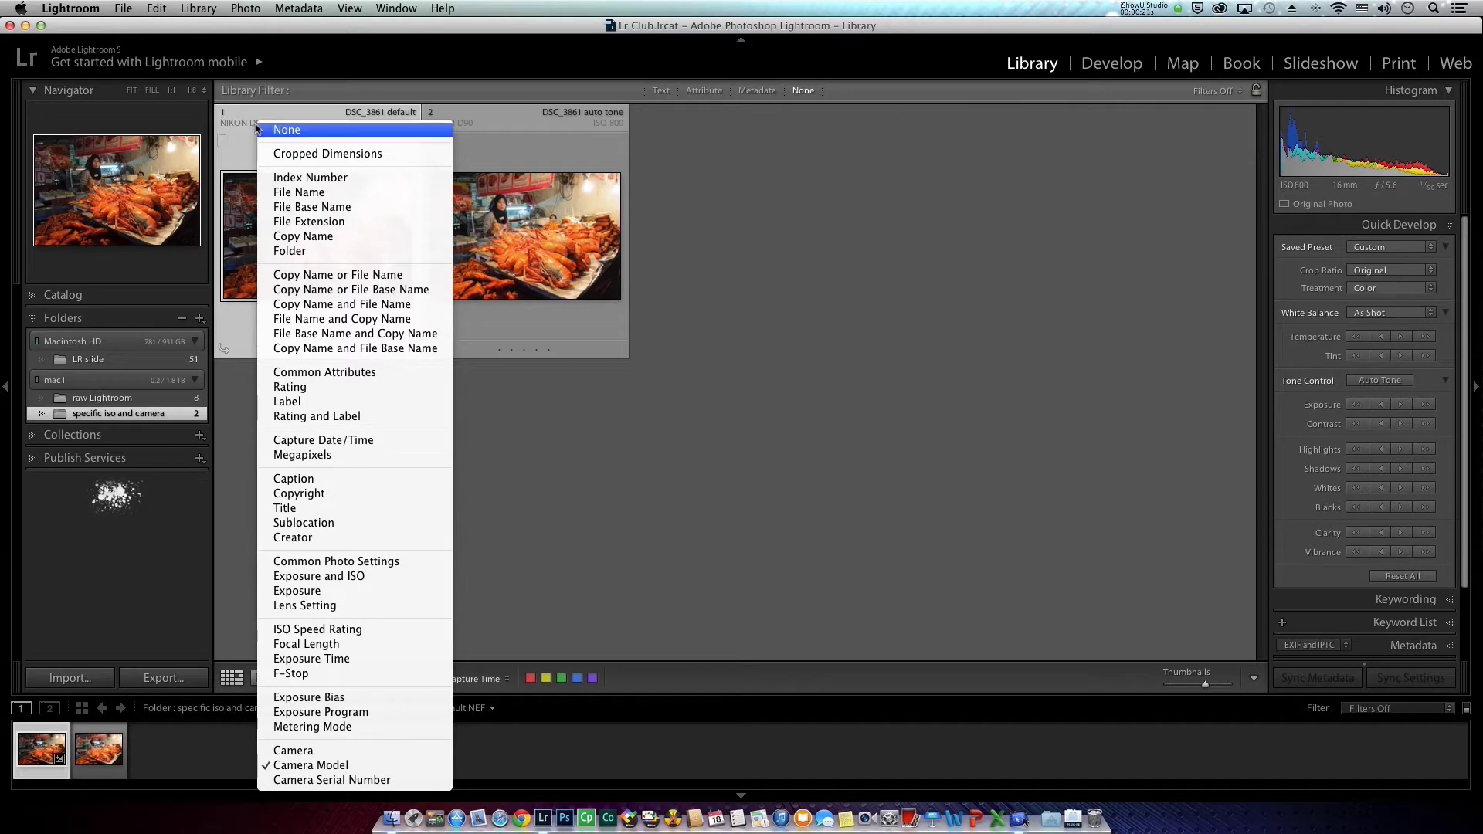
{"action": "left_click", "coordinate": [254, 137]}
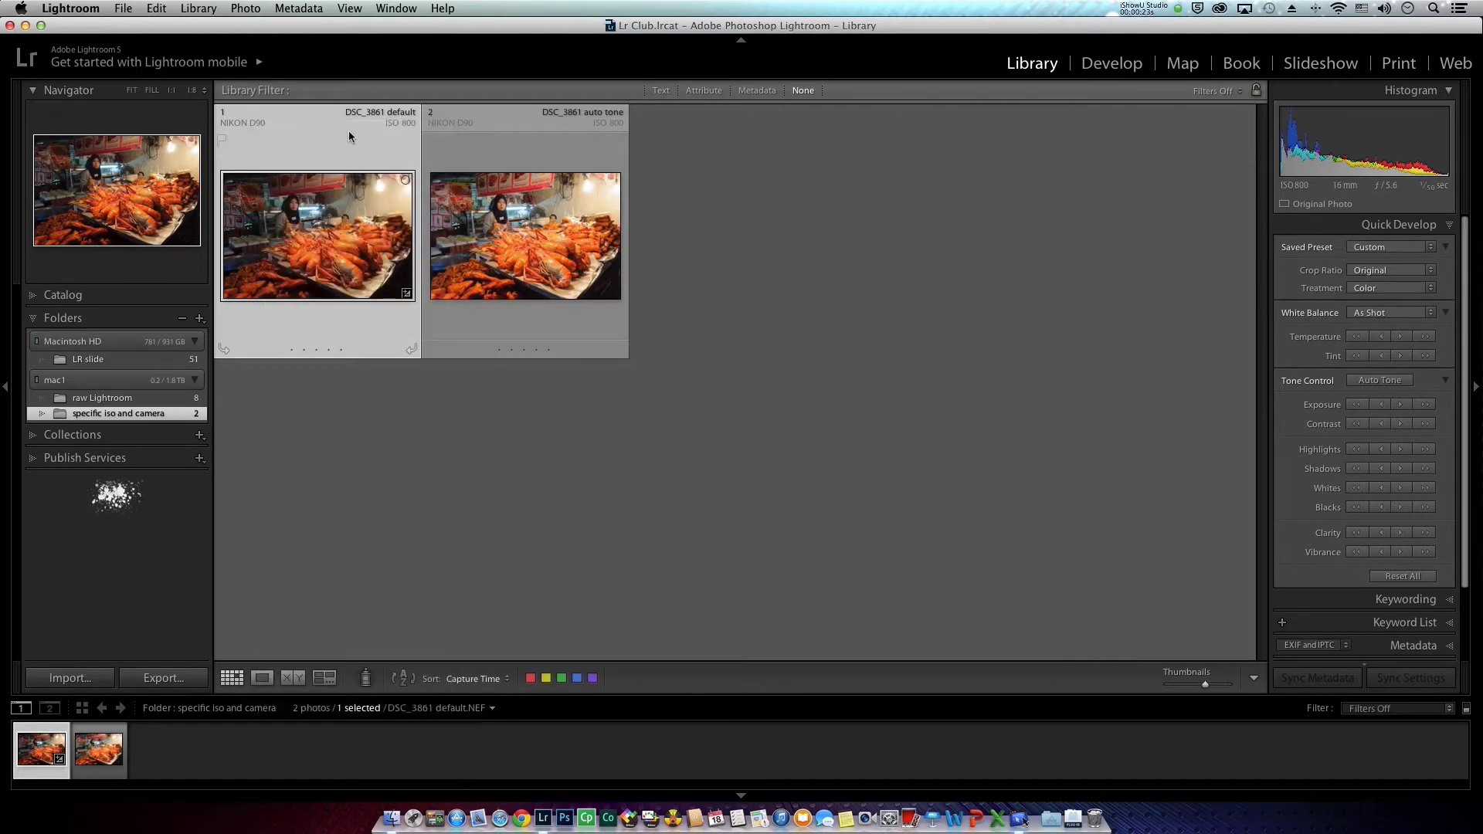
{"action": "left_click", "coordinate": [401, 123]}
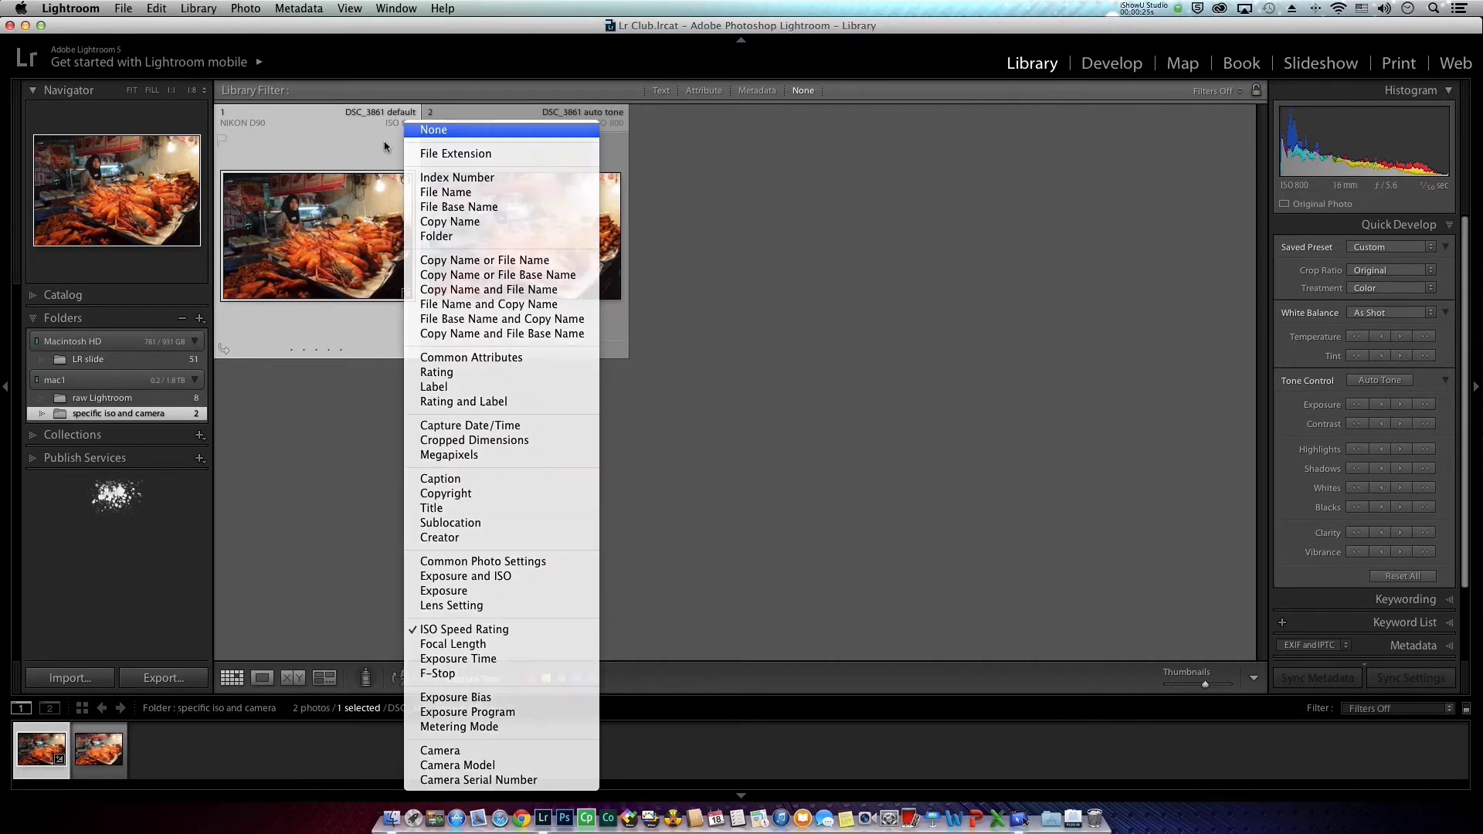
{"action": "left_click", "coordinate": [382, 141]}
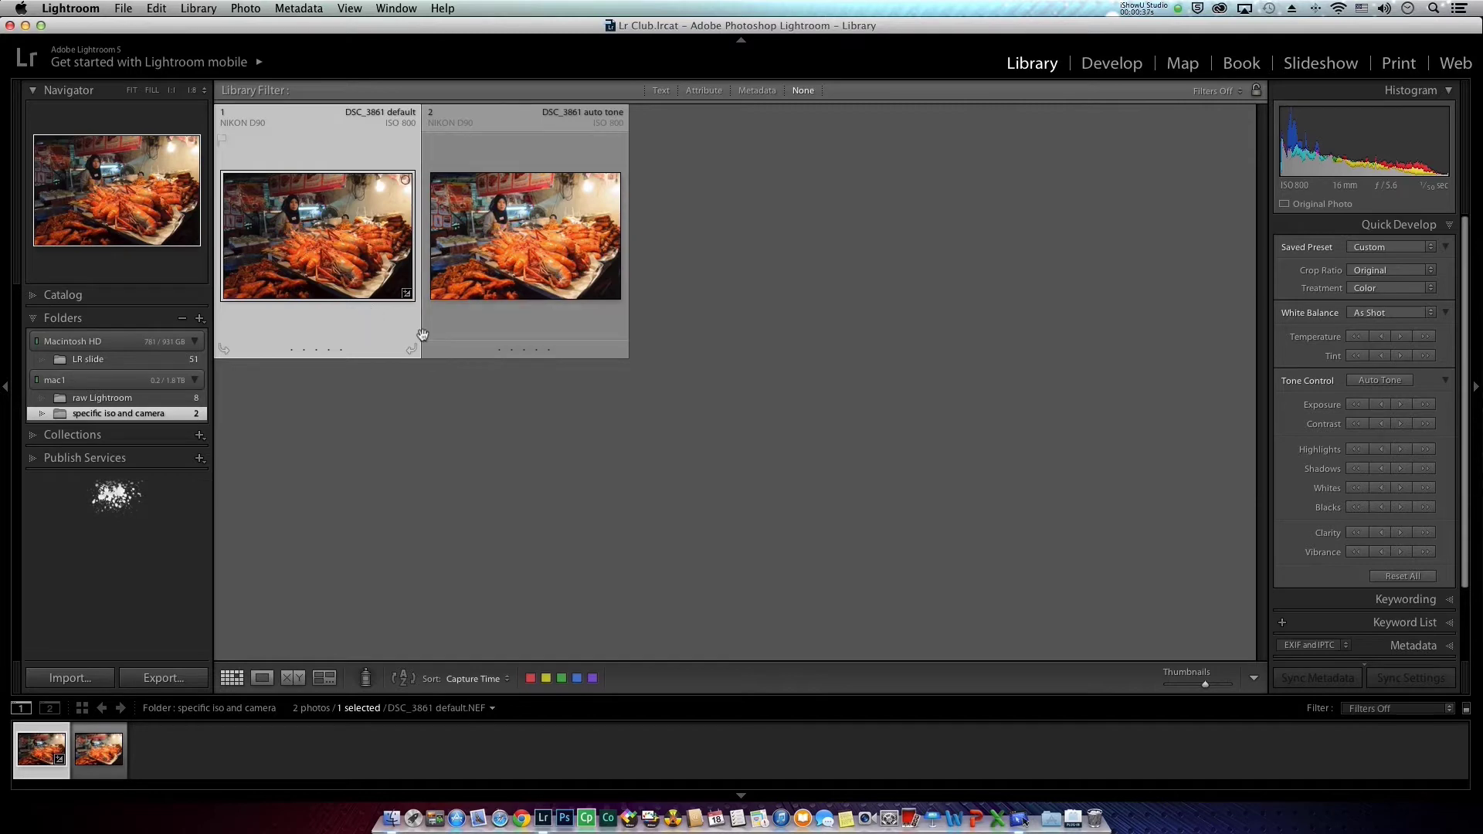
{"action": "left_click", "coordinate": [1117, 66]}
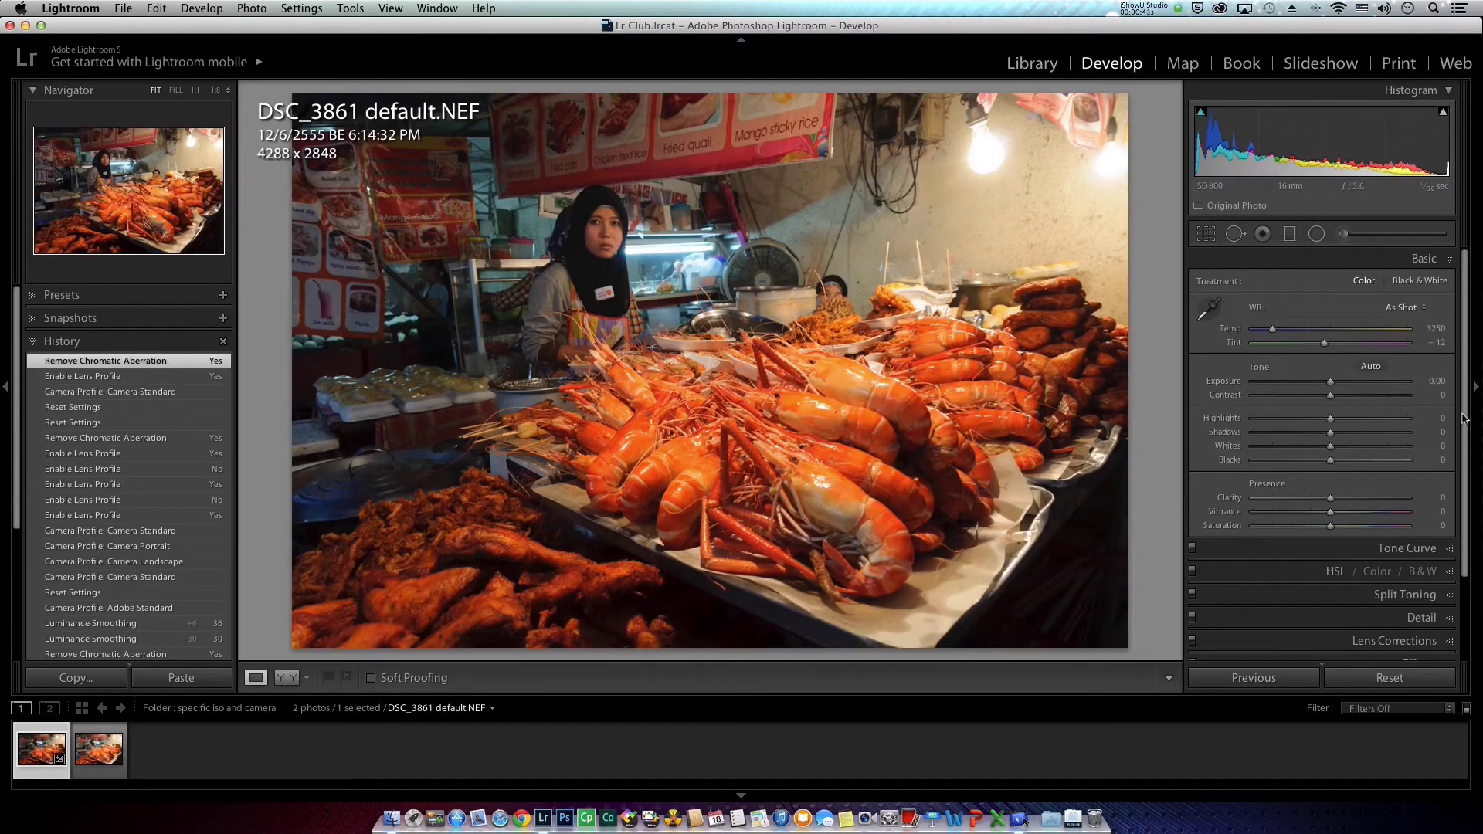
Step: Set DSC_3861's camera calibration profile to Camera Standard after briefly trying Adobe Standard
{"action": "scroll", "coordinate": [1465, 464], "scroll_direction": "down", "scroll_amount": 3}
{"action": "left_click", "coordinate": [1396, 586]}
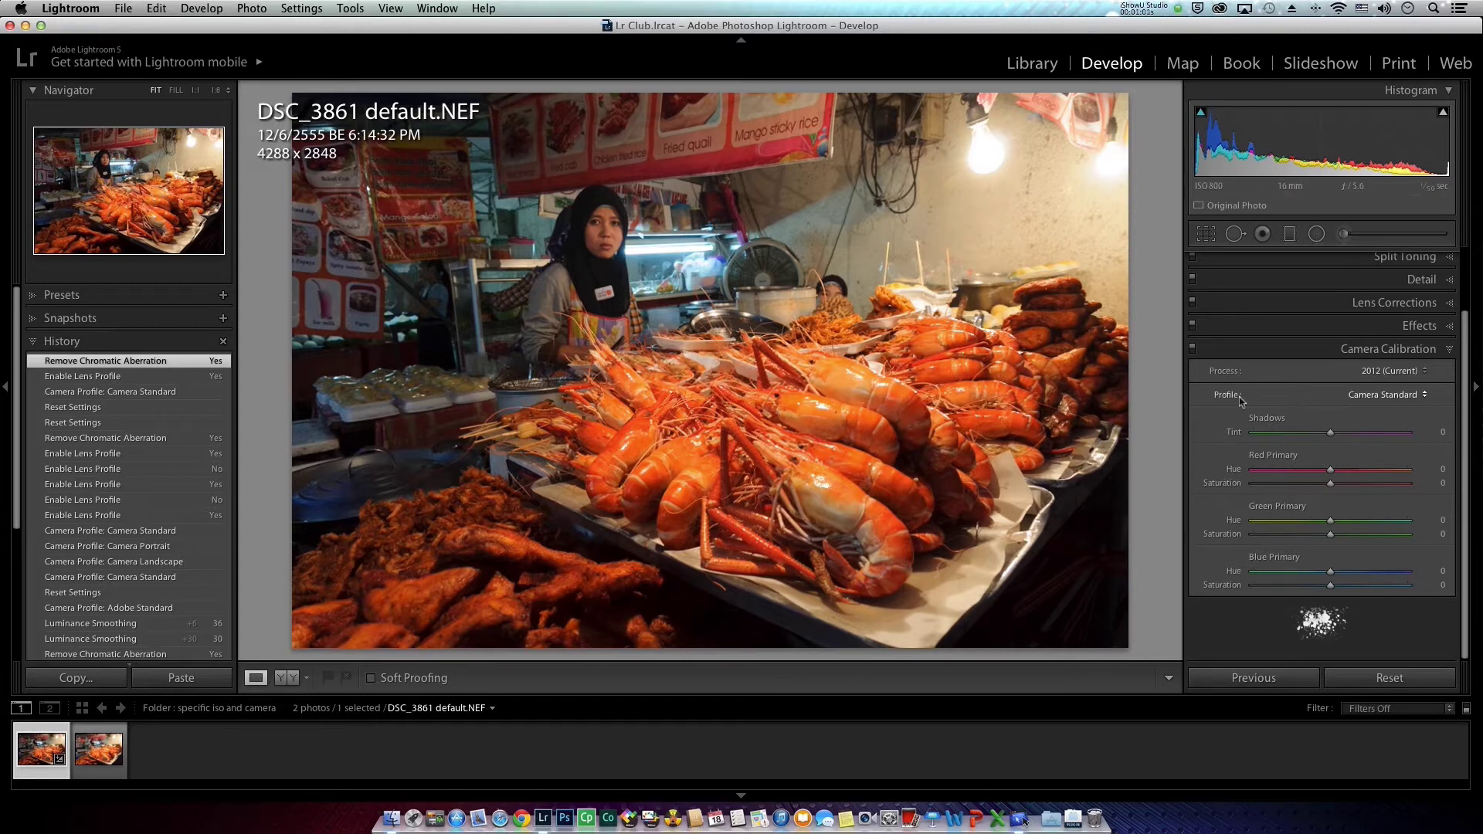
{"action": "left_click", "coordinate": [1359, 394]}
{"action": "left_click", "coordinate": [1364, 317]}
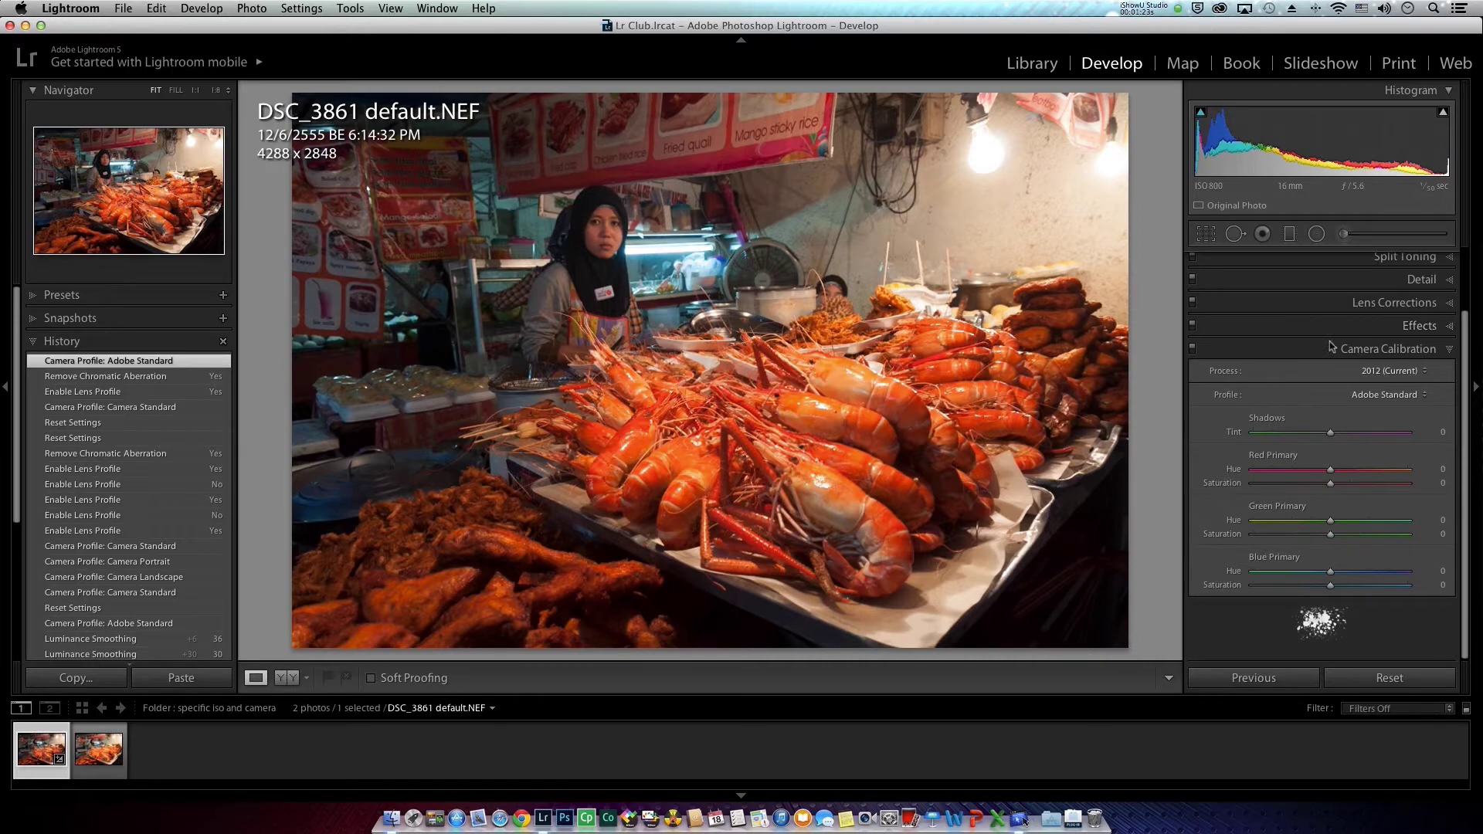
{"action": "left_click", "coordinate": [1394, 396]}
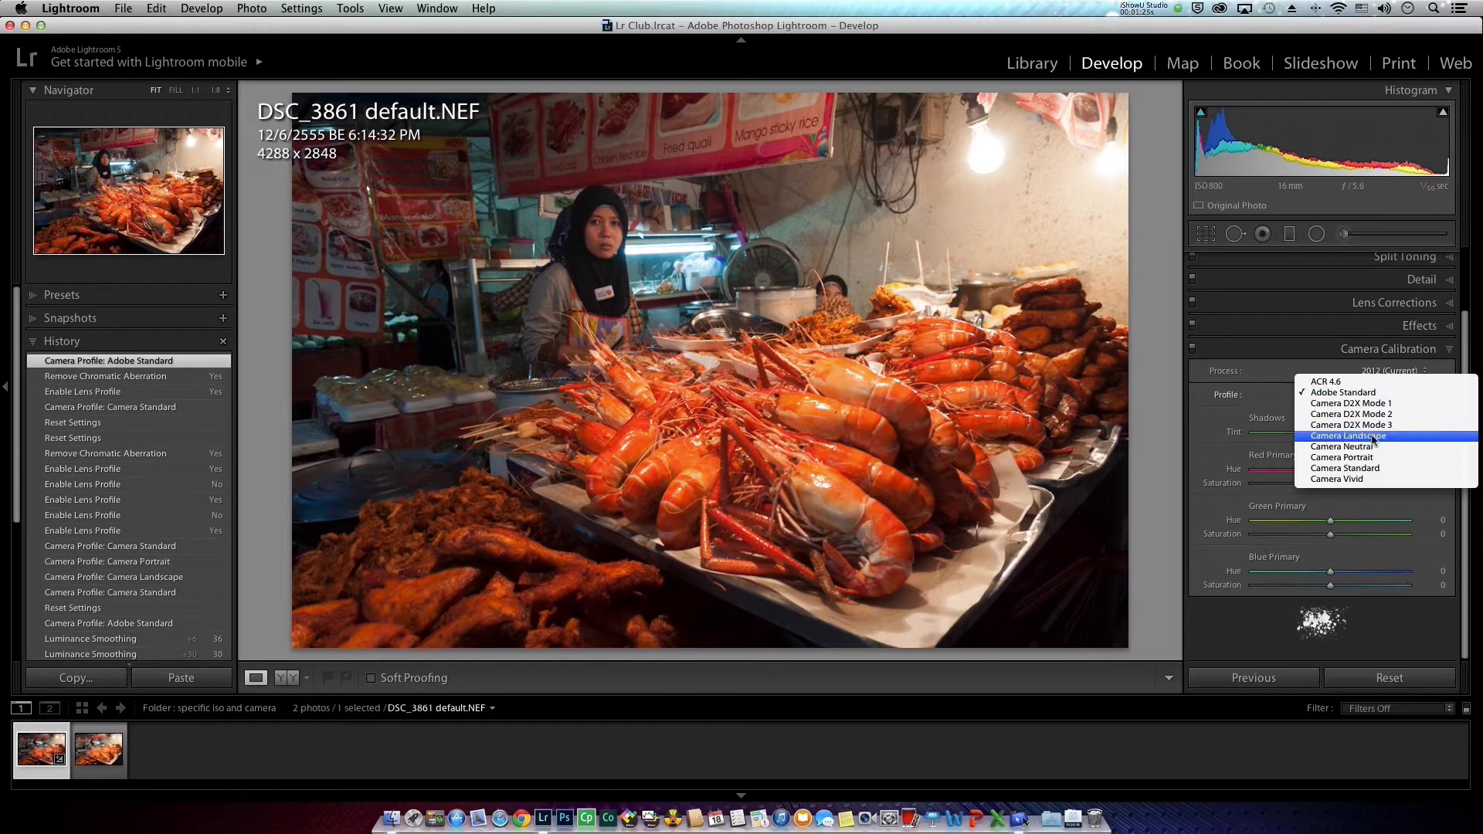
{"action": "left_click", "coordinate": [1369, 468]}
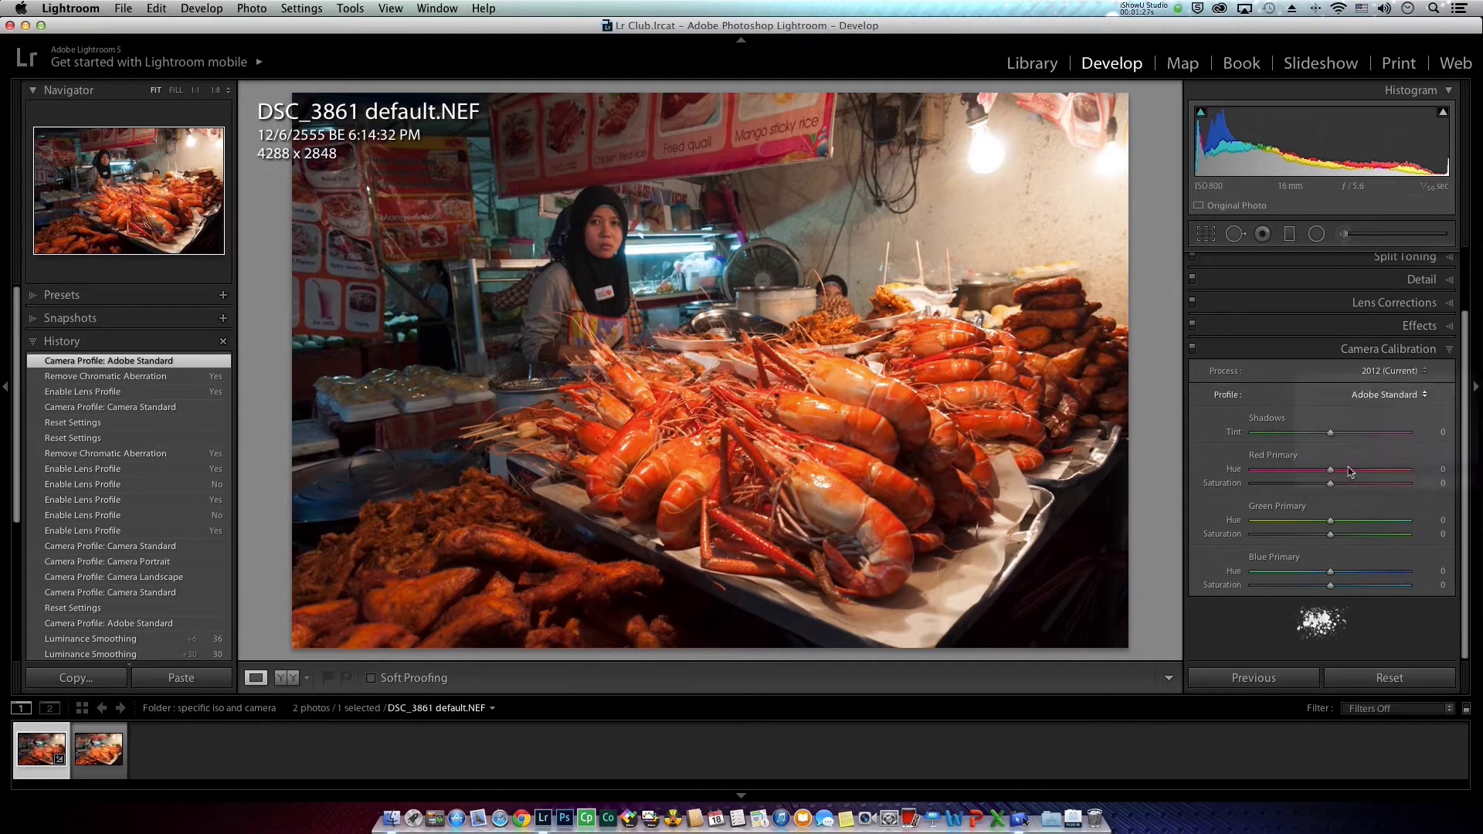
{"action": "key", "text": "super+z"}
{"action": "left_click", "coordinate": [1382, 402]}
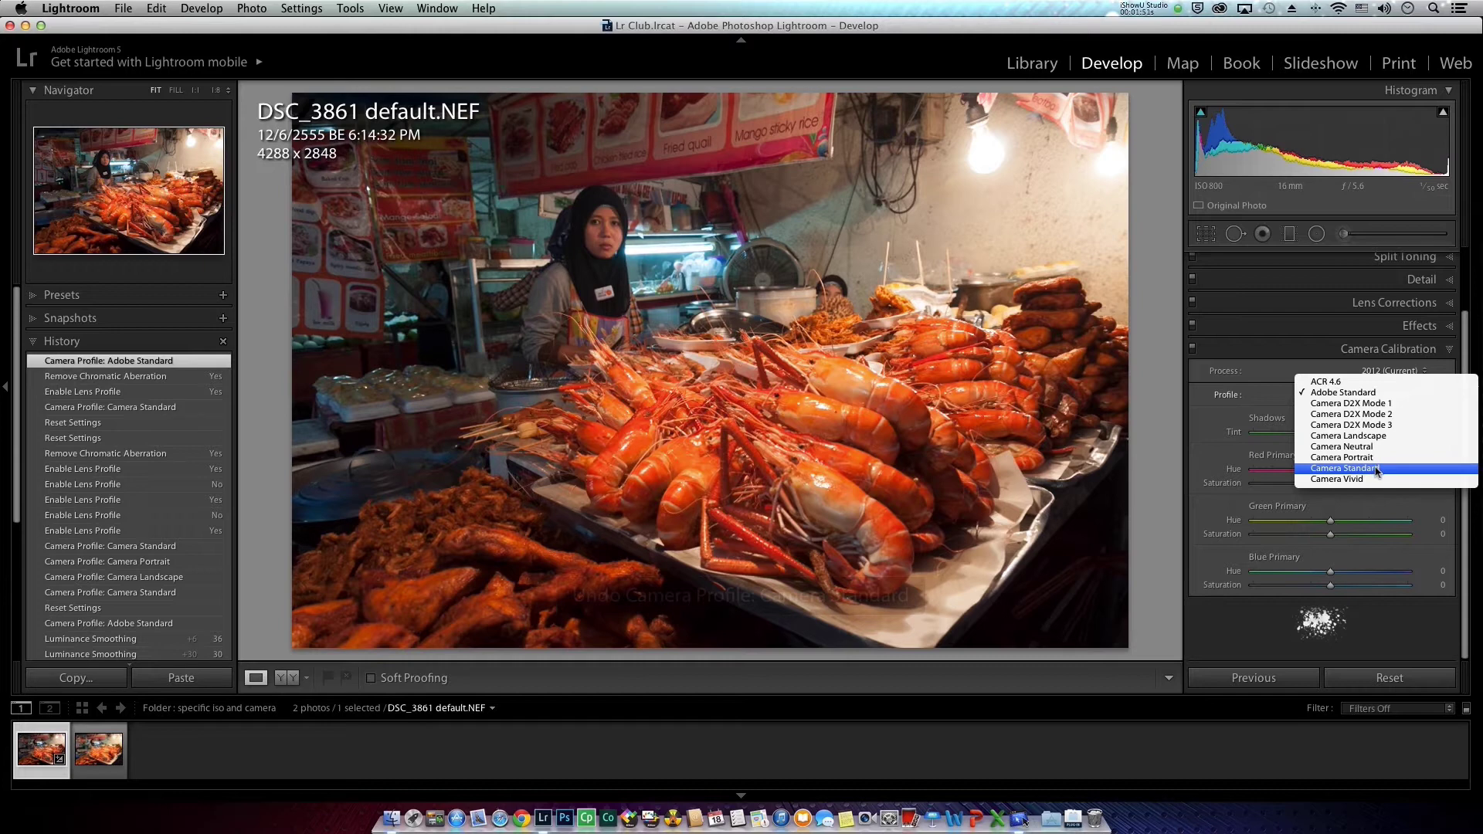
{"action": "left_click", "coordinate": [1377, 471]}
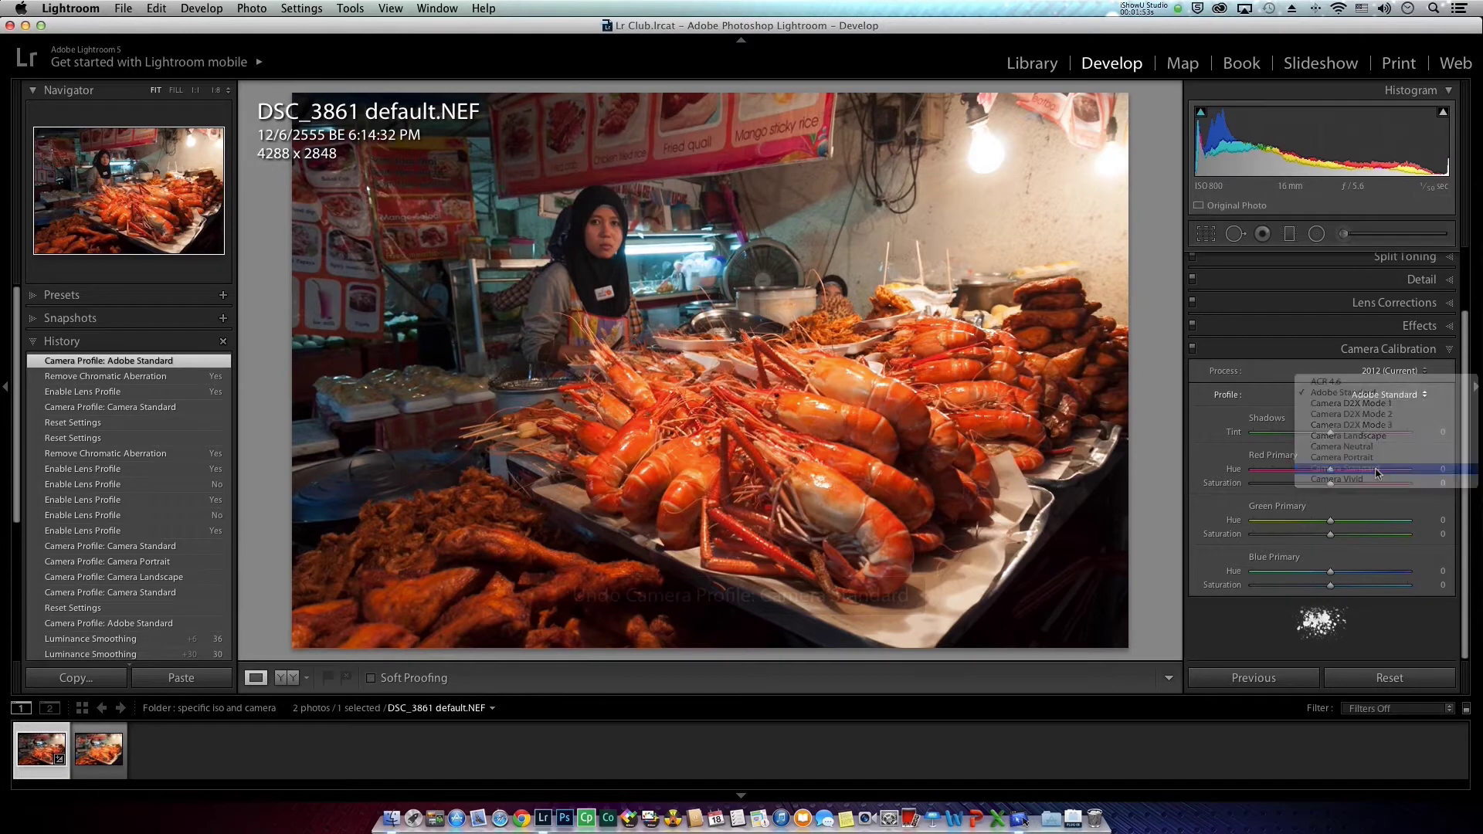
{"action": "left_click", "coordinate": [1431, 307]}
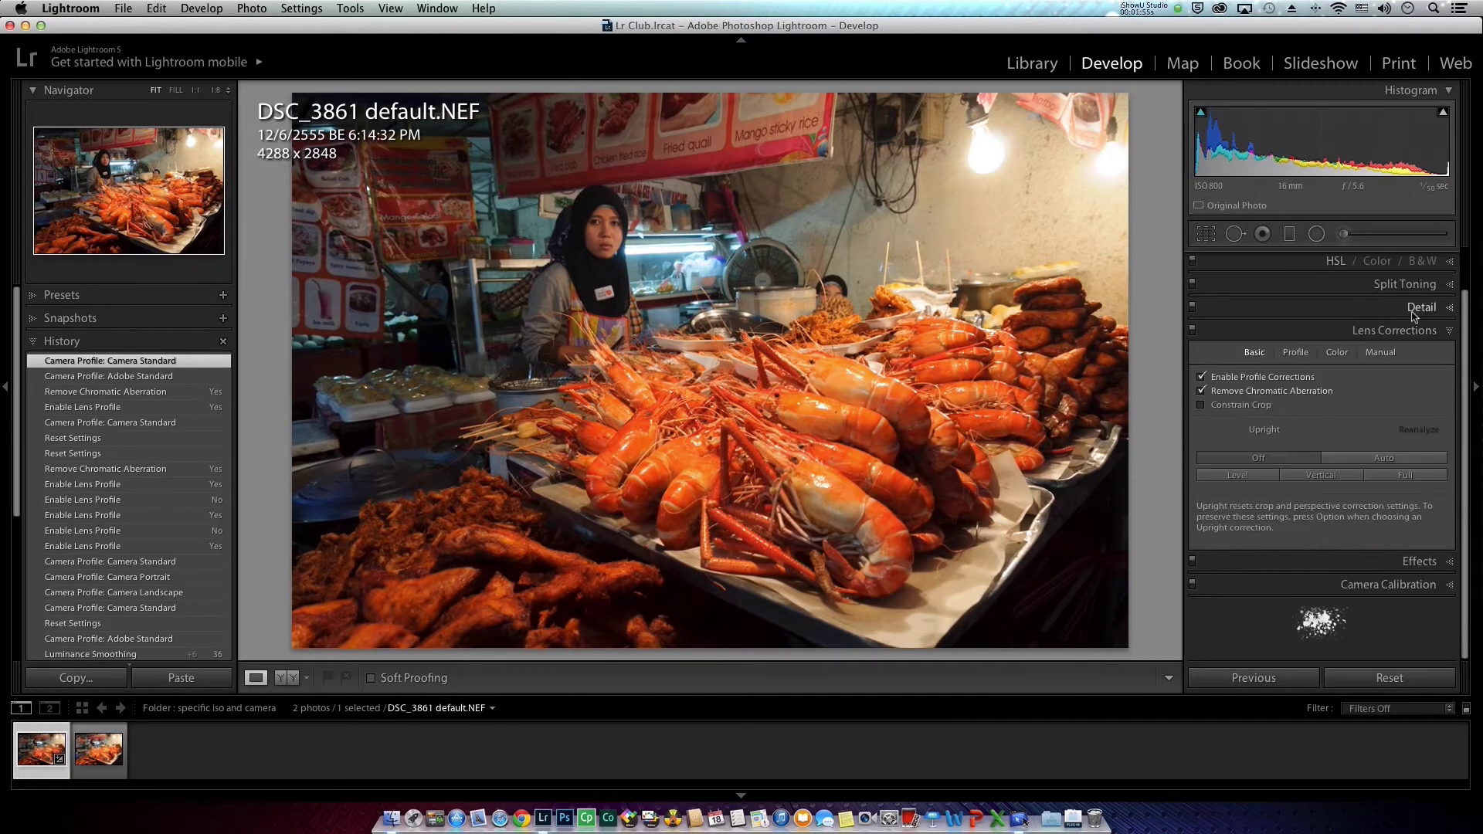
Step: Compare lens profile corrections on and off, leaving them enabled with Remove Chromatic Aberration ticked
{"action": "left_click", "coordinate": [1202, 377]}
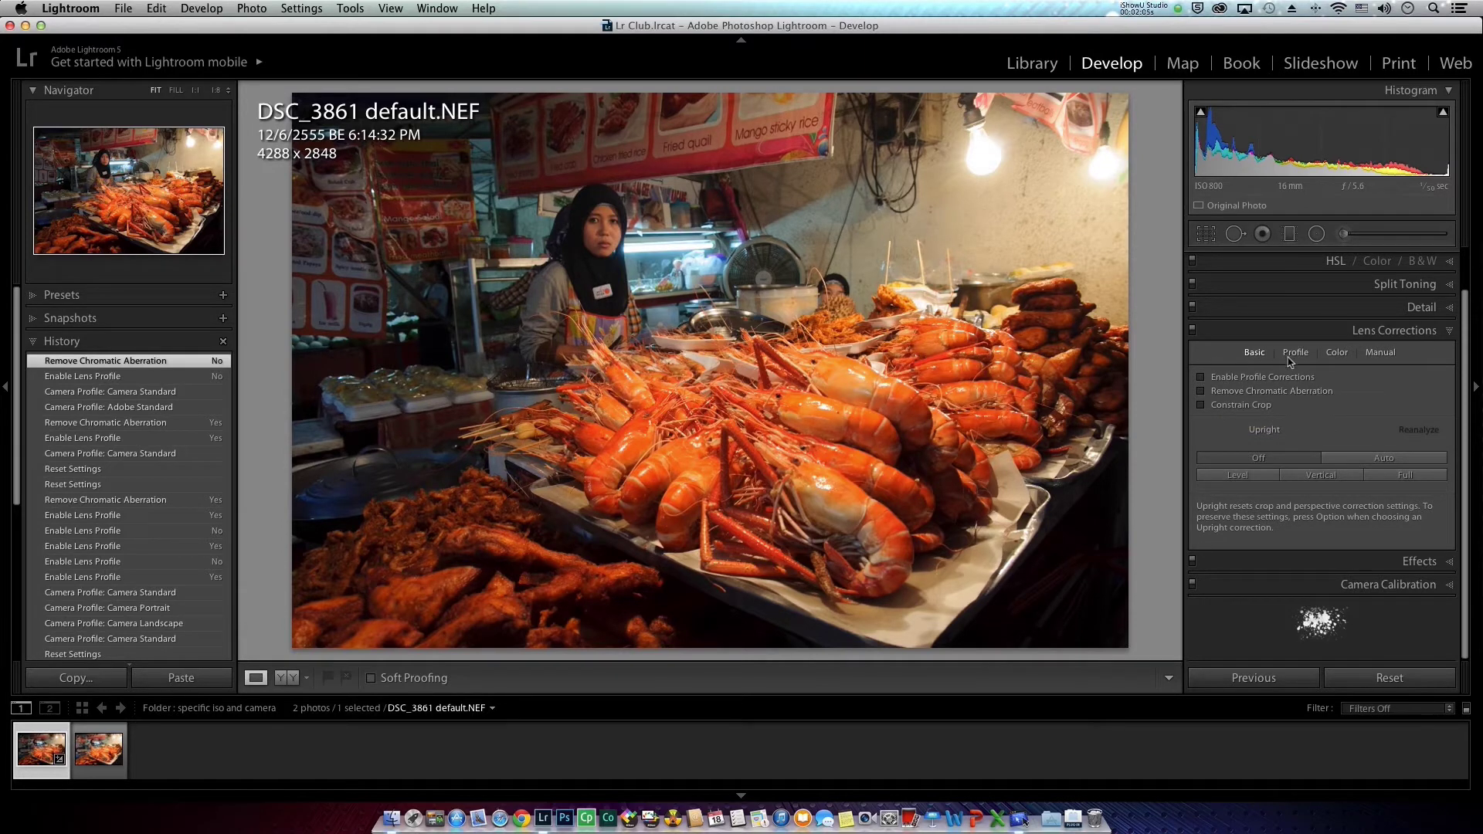
{"action": "left_click", "coordinate": [1201, 378]}
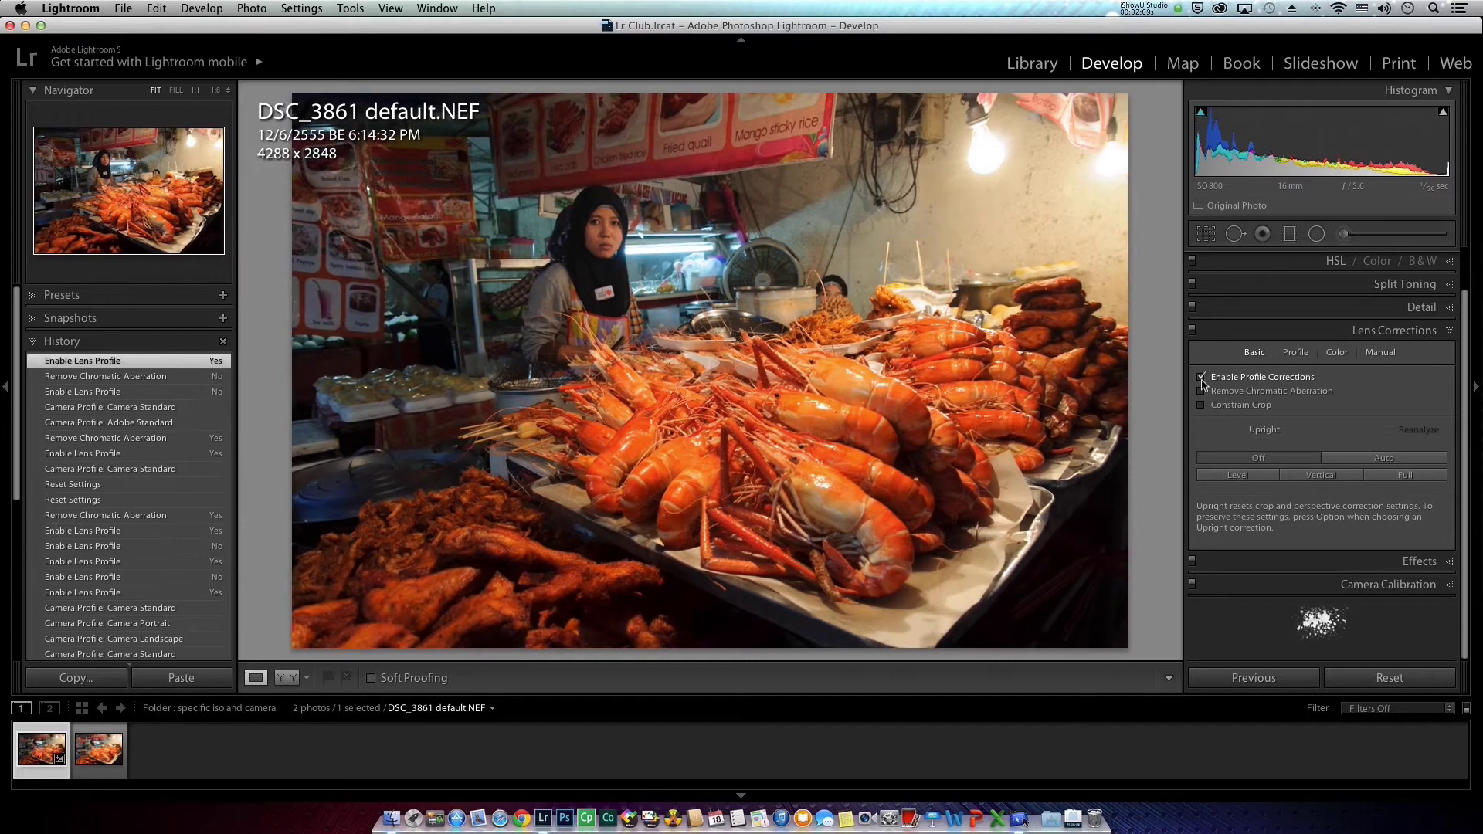
{"action": "left_click", "coordinate": [1201, 378]}
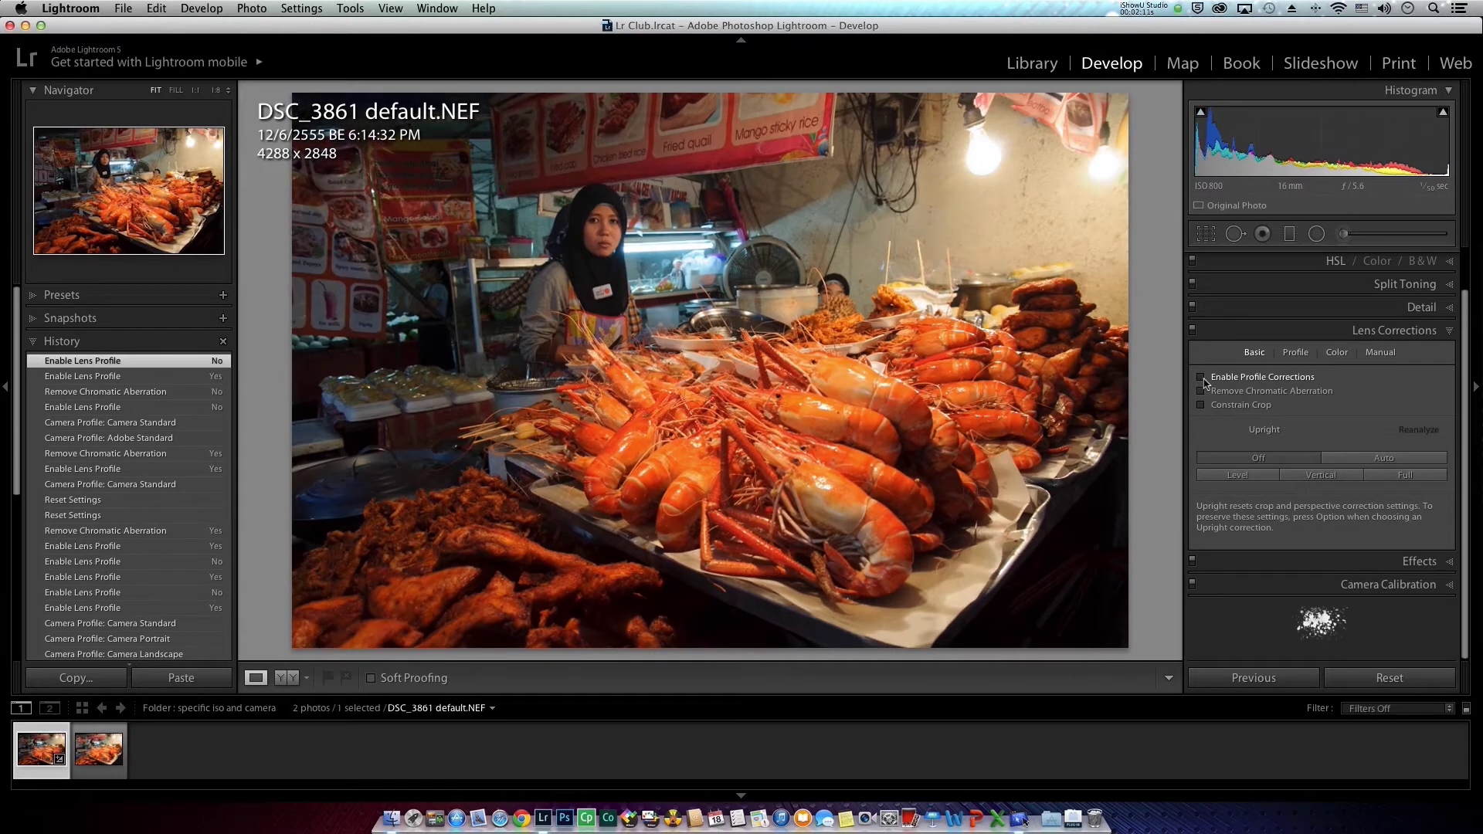
{"action": "left_click", "coordinate": [1201, 377]}
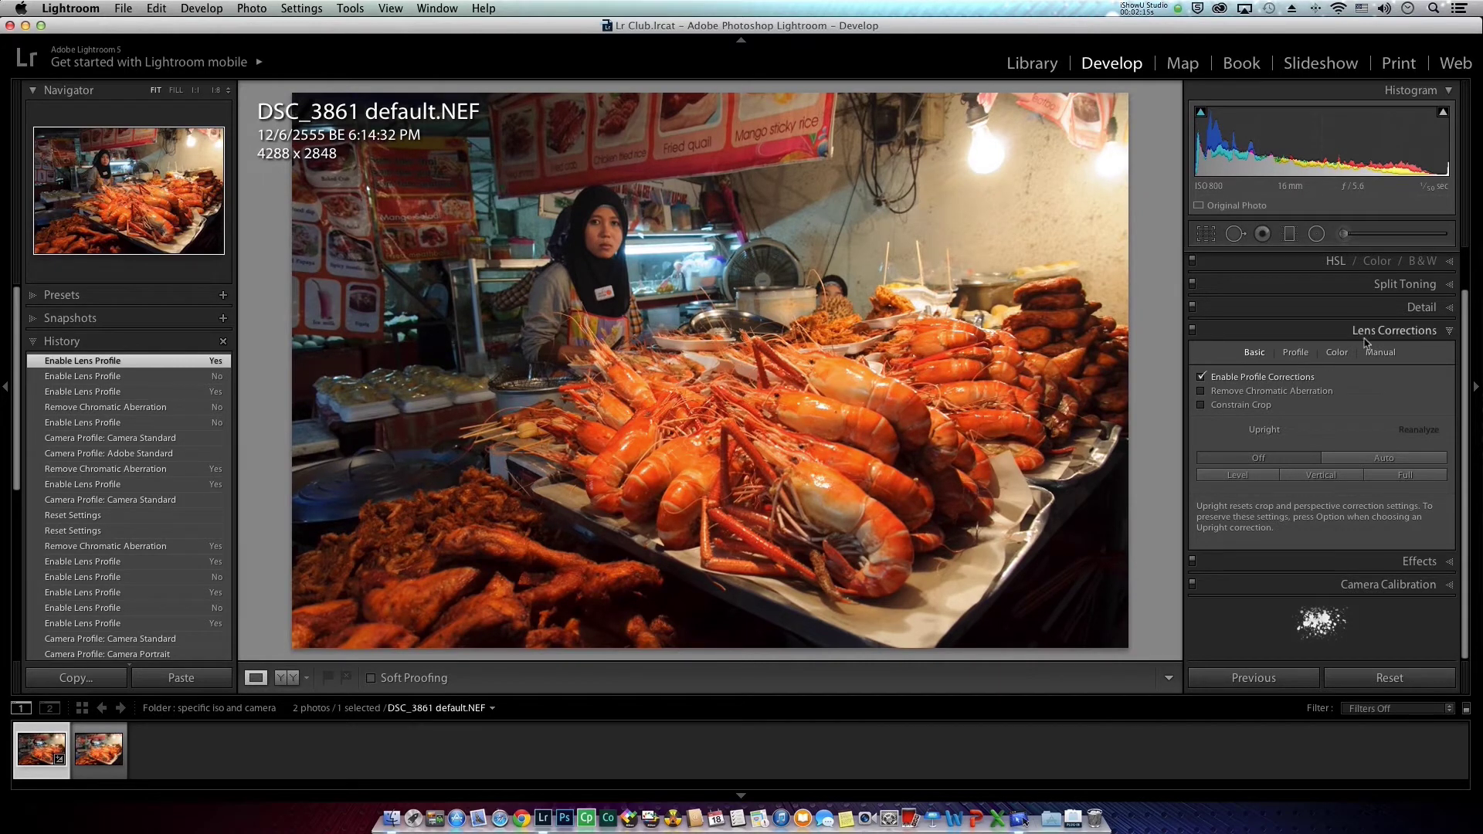
{"action": "left_click", "coordinate": [1201, 377]}
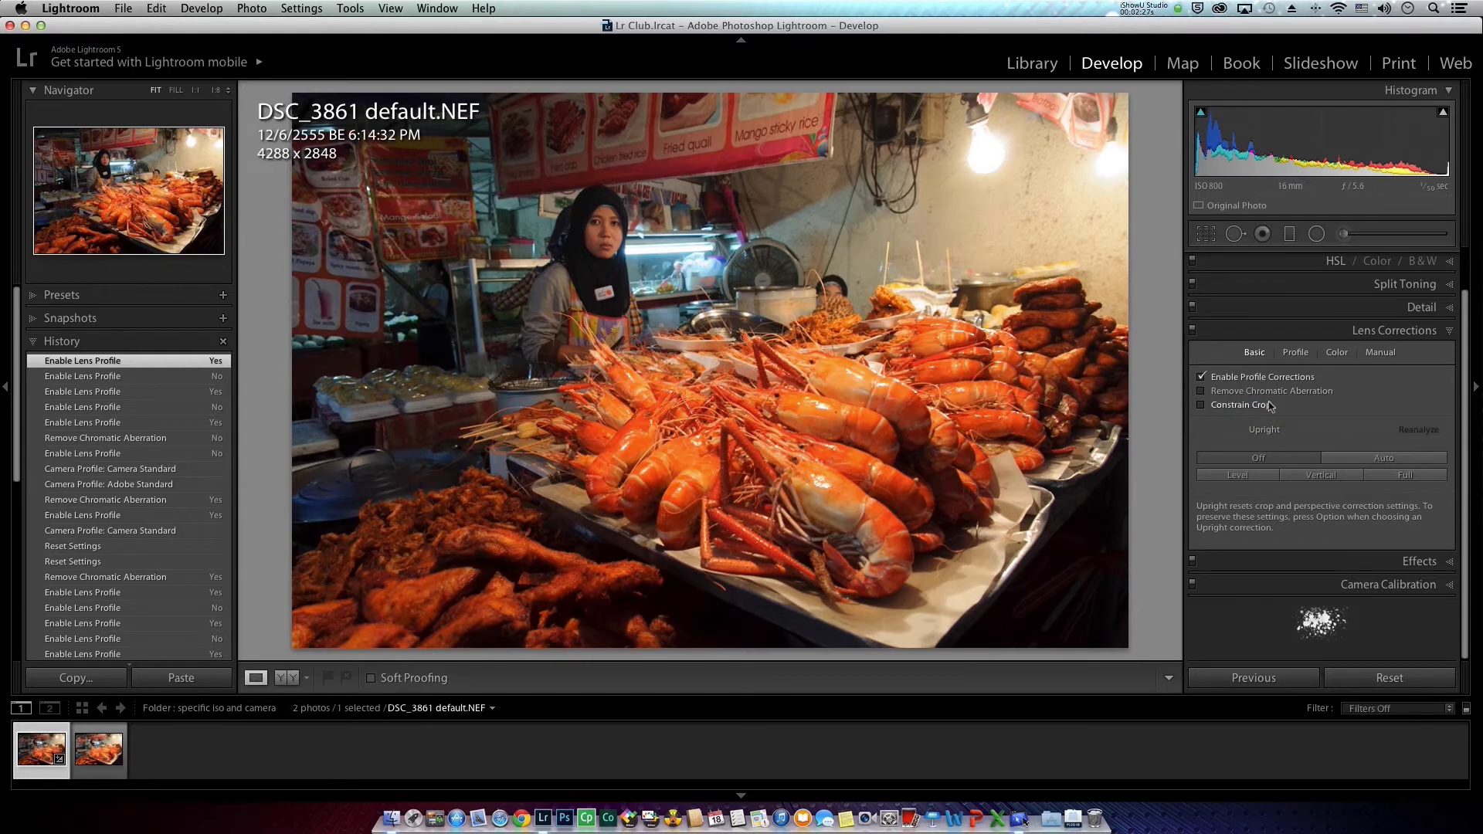
{"action": "left_click", "coordinate": [1236, 391]}
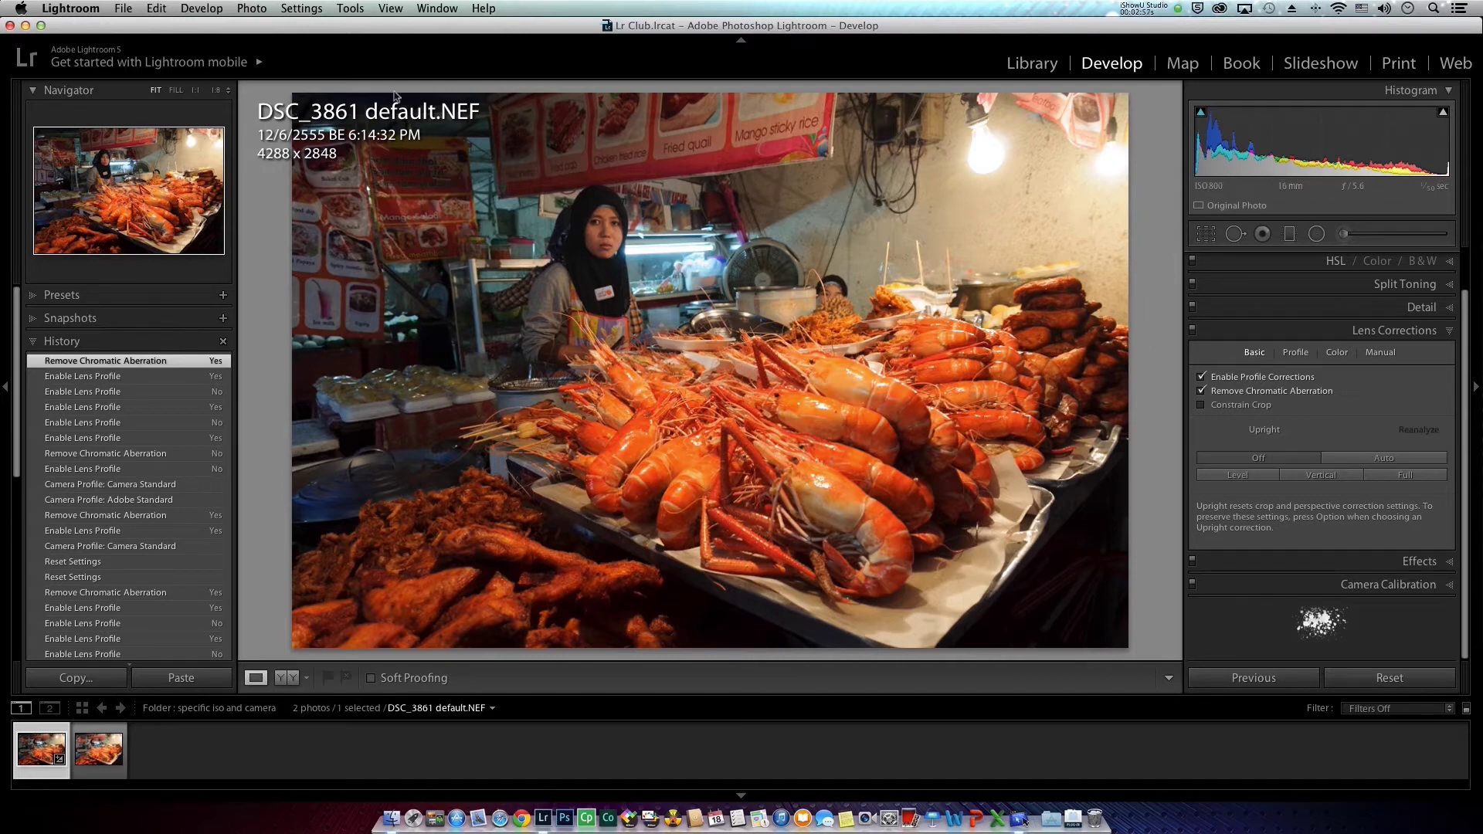
{"action": "left_click", "coordinate": [202, 9]}
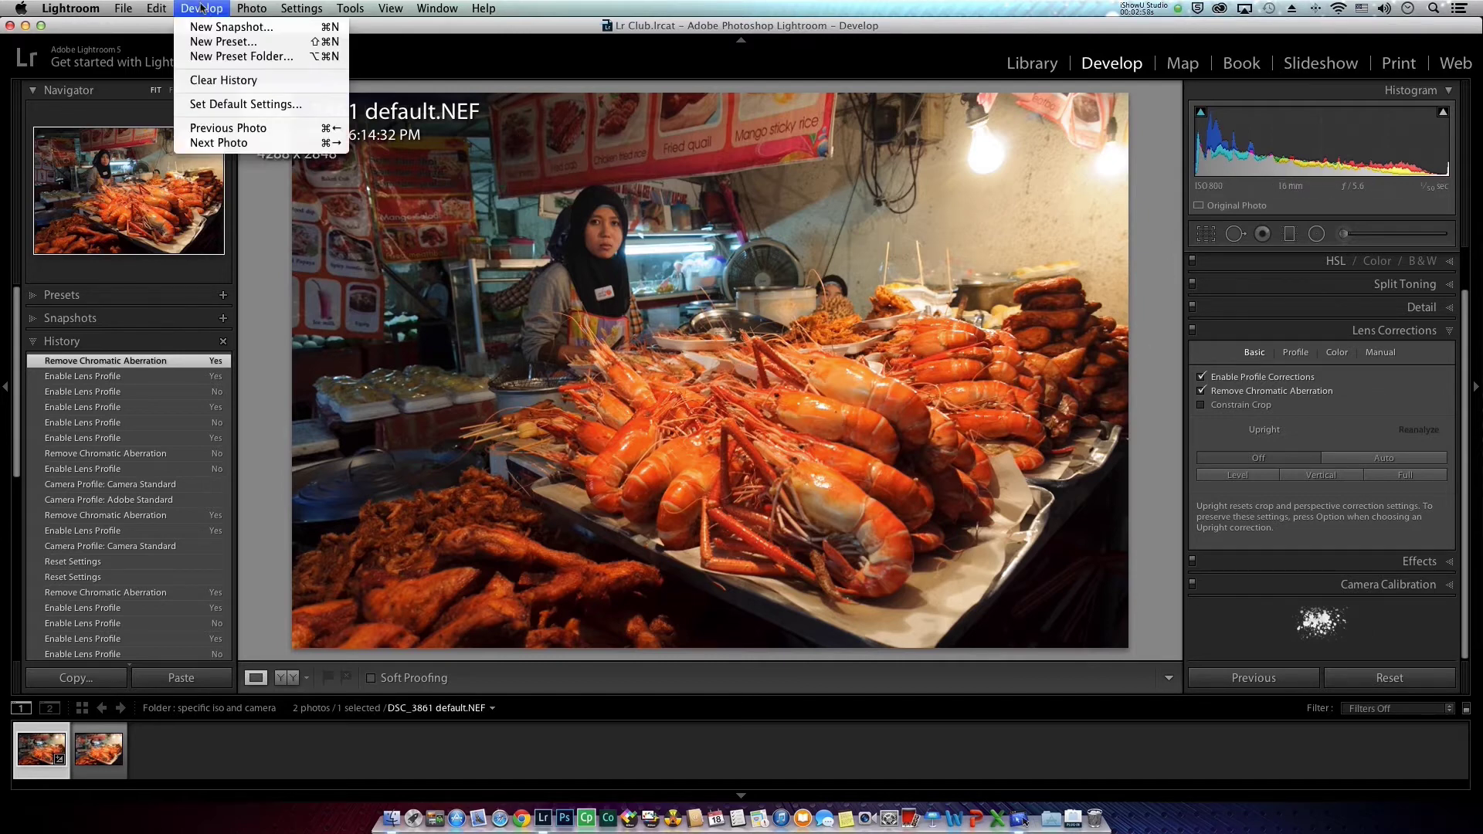
Step: Update the Nikon D90 default develop settings to this photo's current settings
{"action": "left_click", "coordinate": [245, 105]}
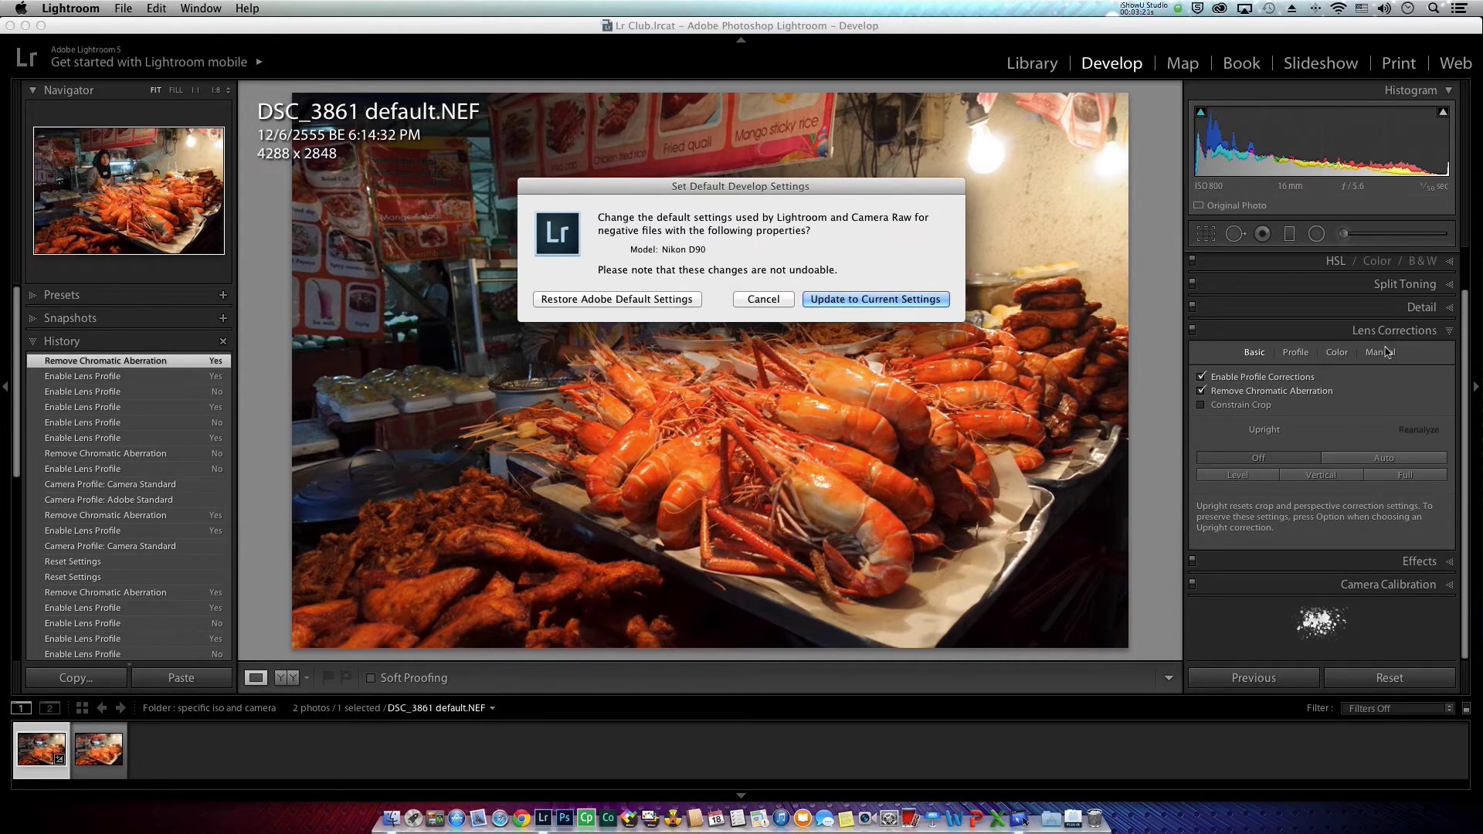
{"action": "left_click", "coordinate": [853, 301]}
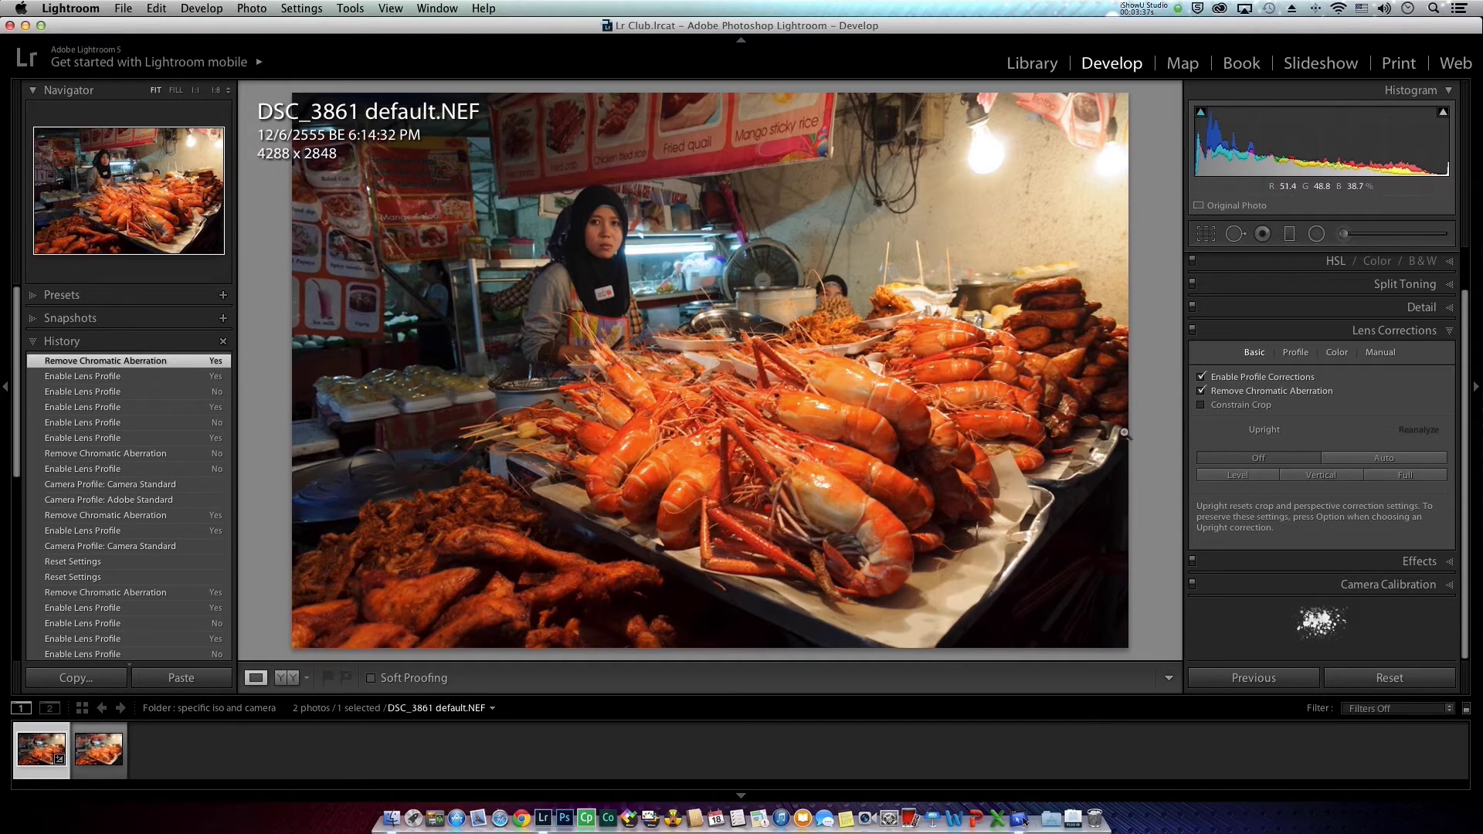
{"action": "left_click", "coordinate": [1392, 587]}
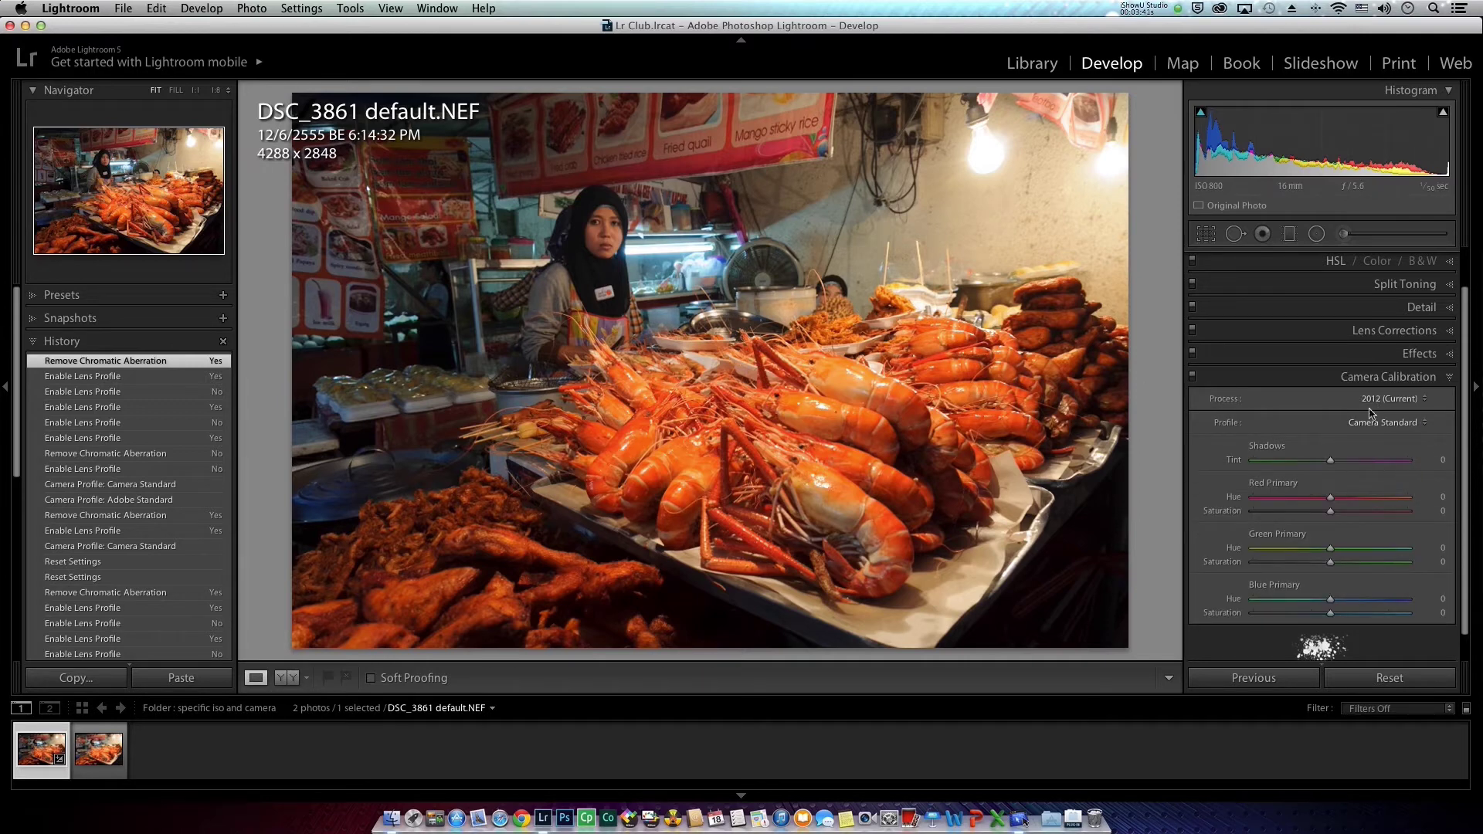
Step: Expand Lens Corrections, collapse the Histogram, and return to the Library grid
{"action": "key", "text": "alt"}
{"action": "left_click", "coordinate": [1417, 331], "text": "alt"}
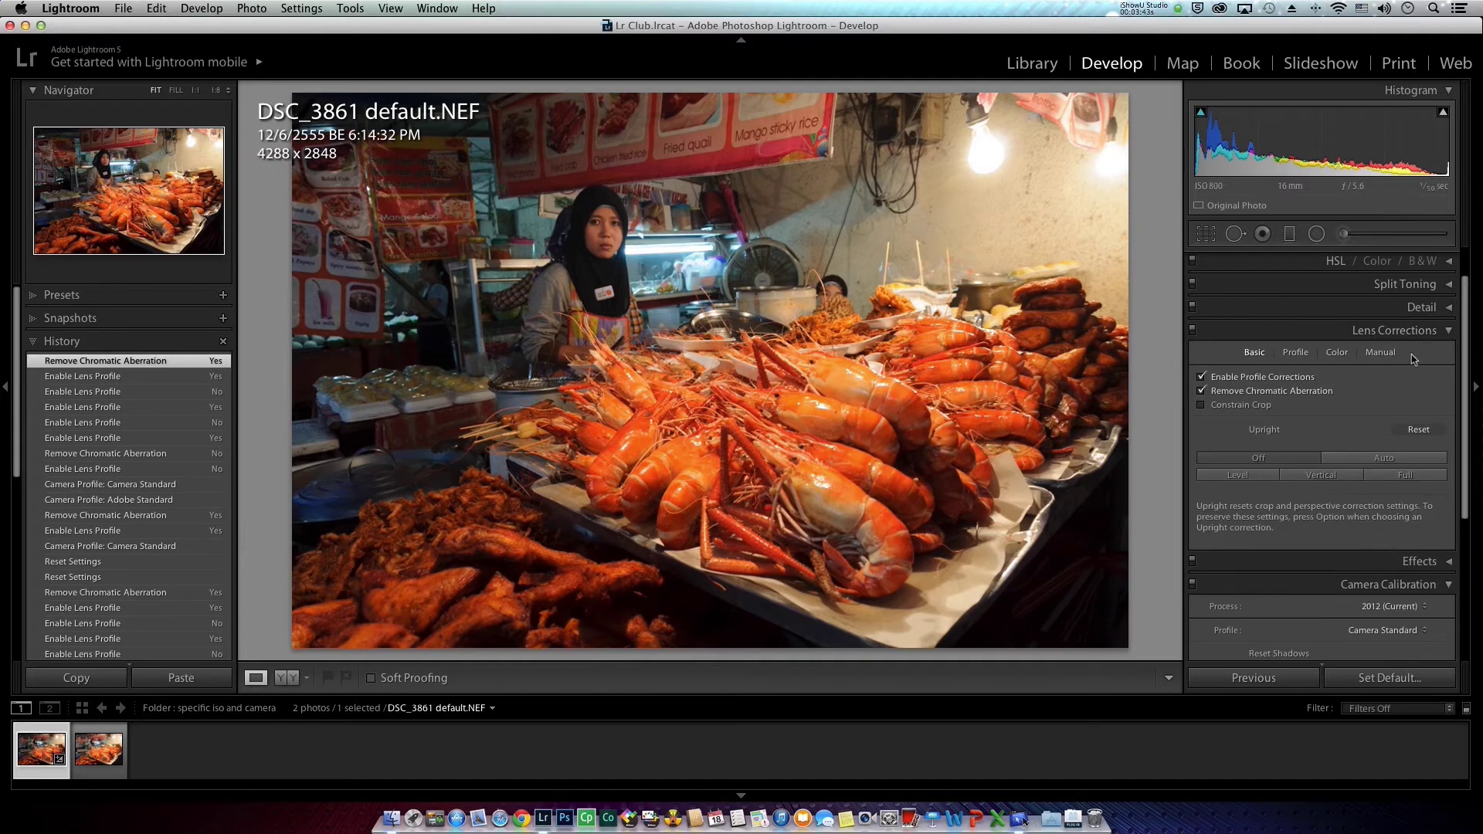
{"action": "left_click", "coordinate": [1423, 94]}
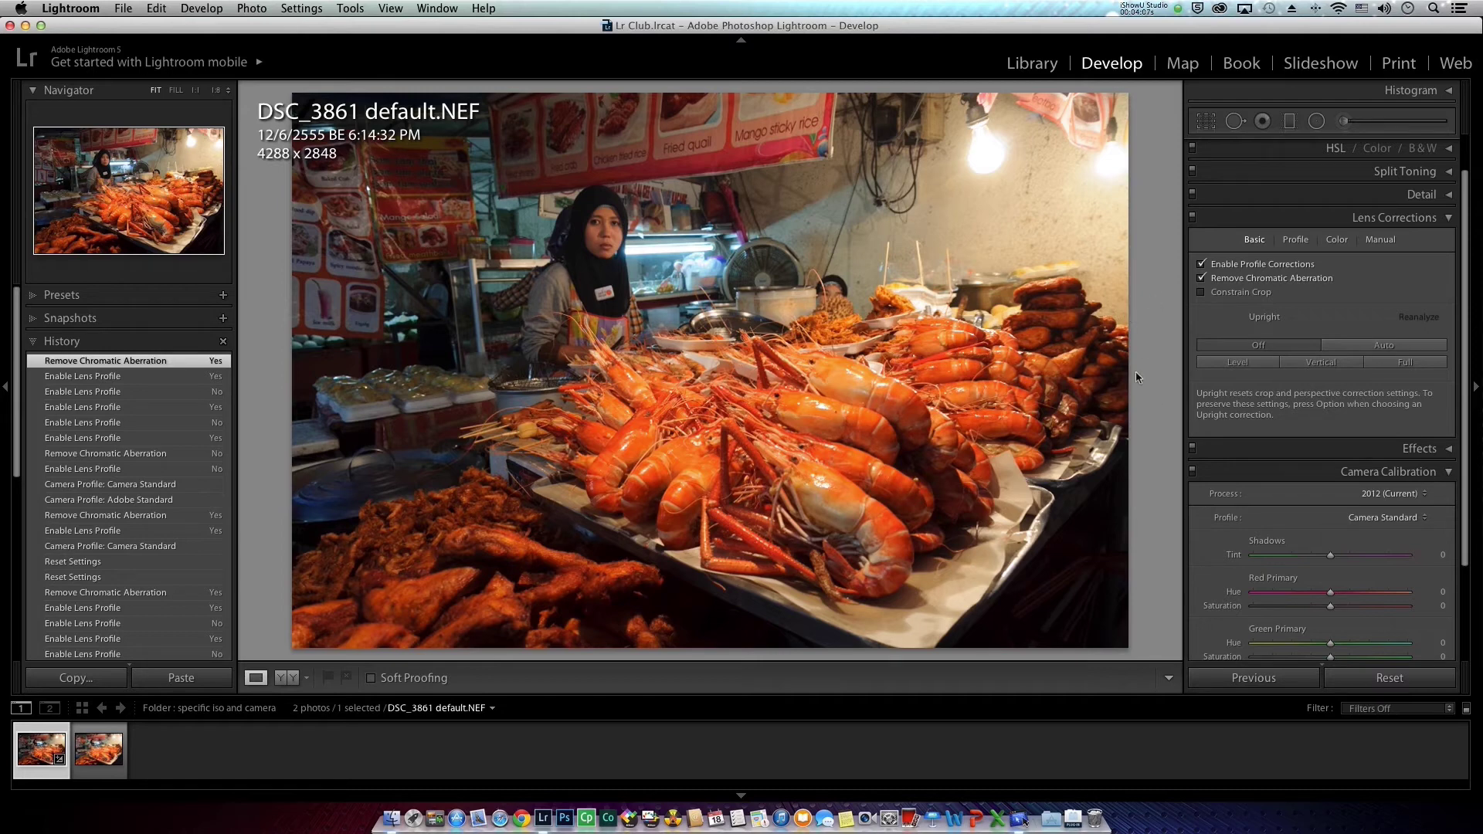
{"action": "left_click", "coordinate": [1042, 65]}
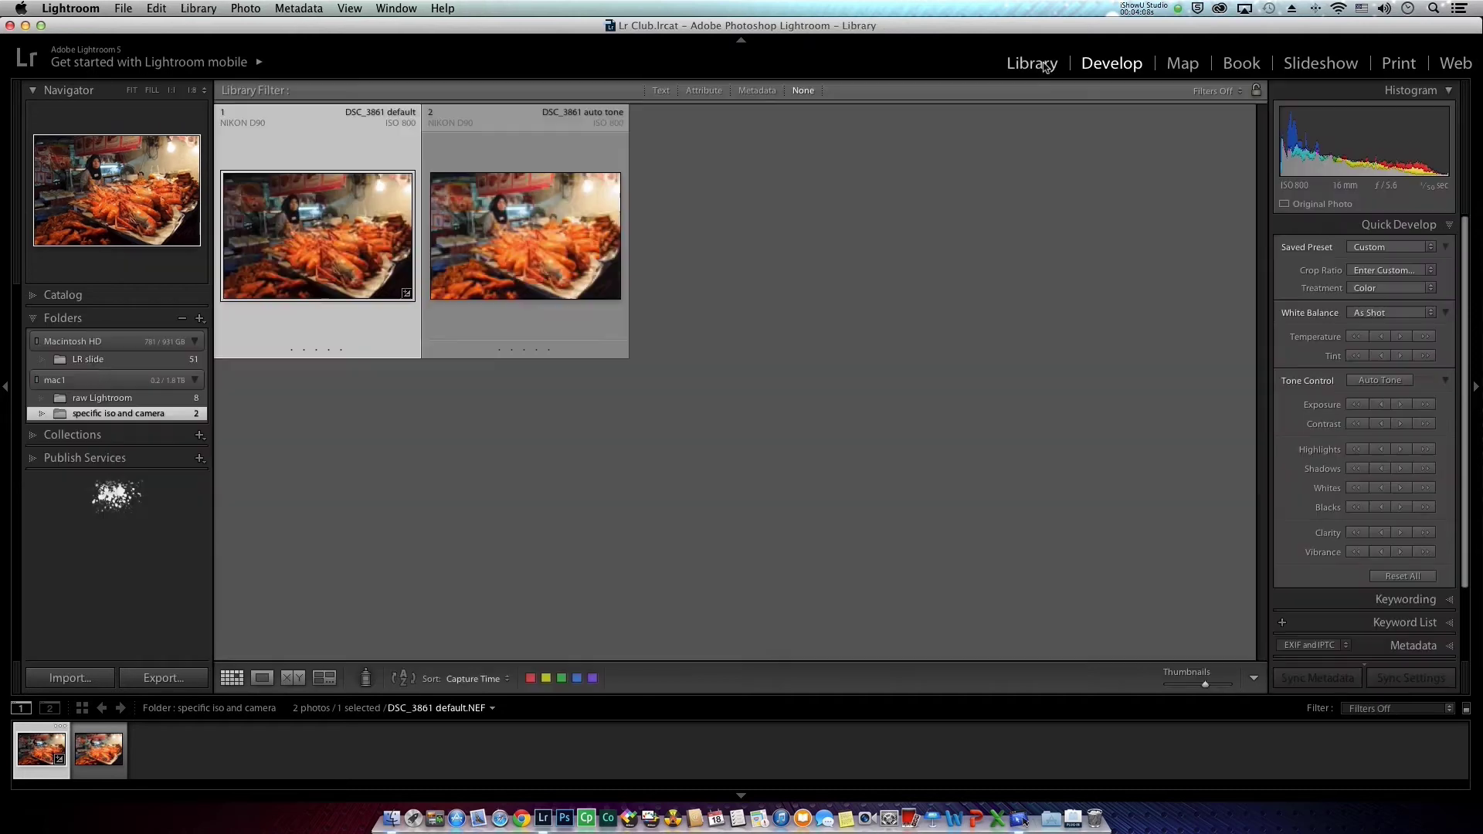
{"action": "left_click", "coordinate": [70, 678]}
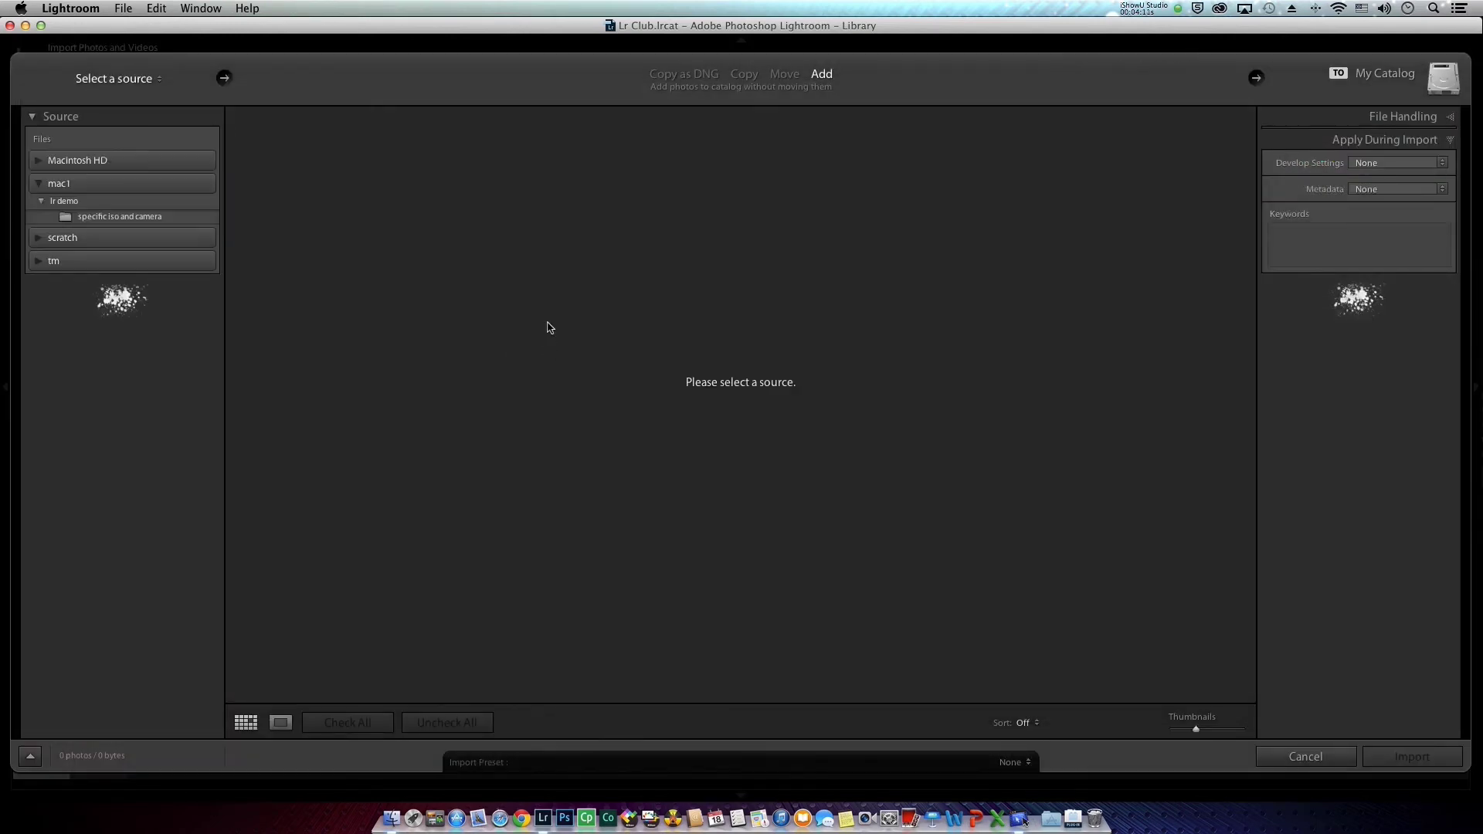
Step: Import only DSC_3869.NEF from the specific iso and camera folder
{"action": "left_click", "coordinate": [139, 217]}
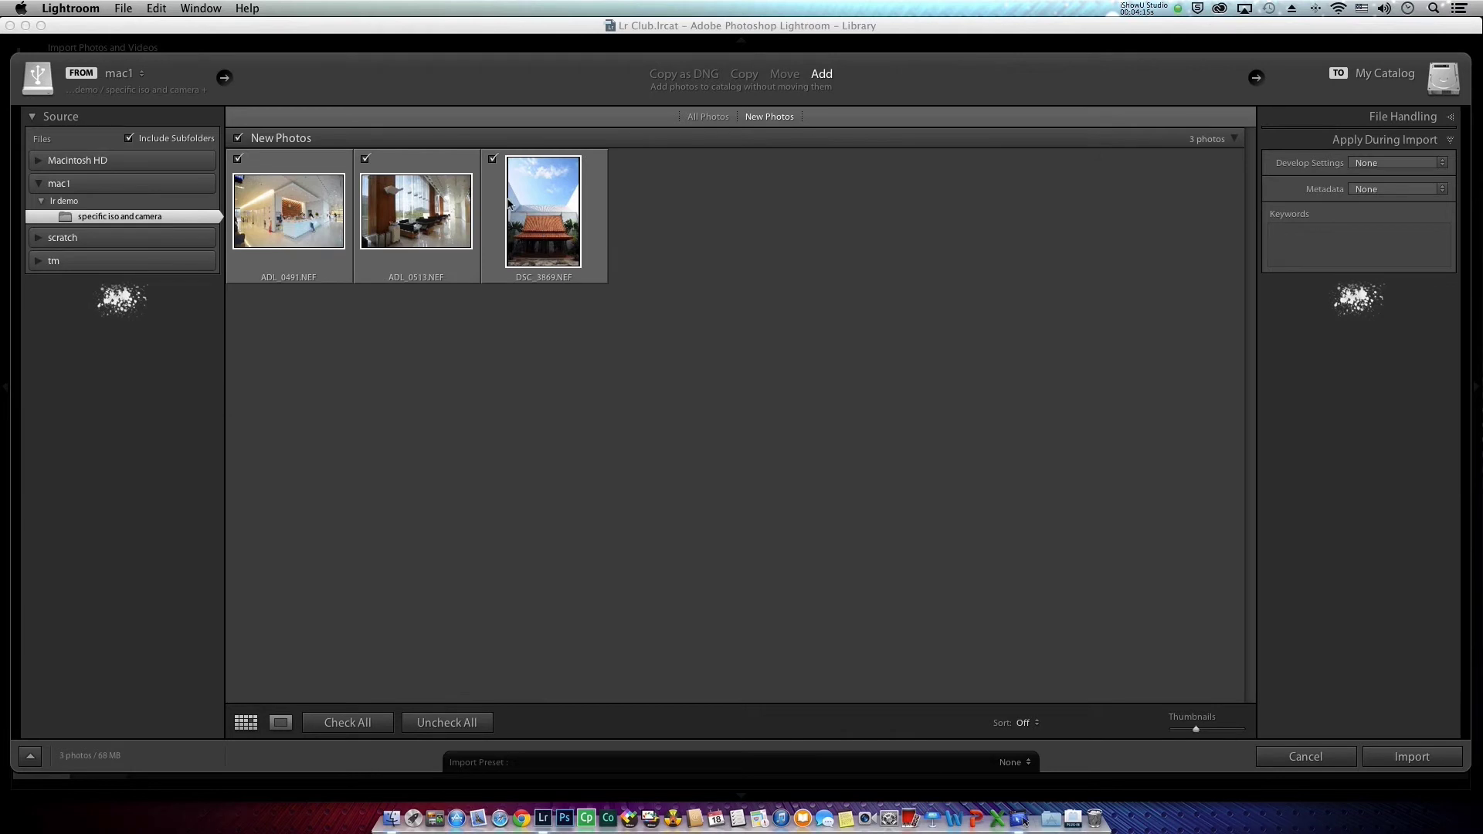
{"action": "left_click", "coordinate": [446, 723]}
{"action": "left_click", "coordinate": [493, 160]}
{"action": "left_click", "coordinate": [543, 211]}
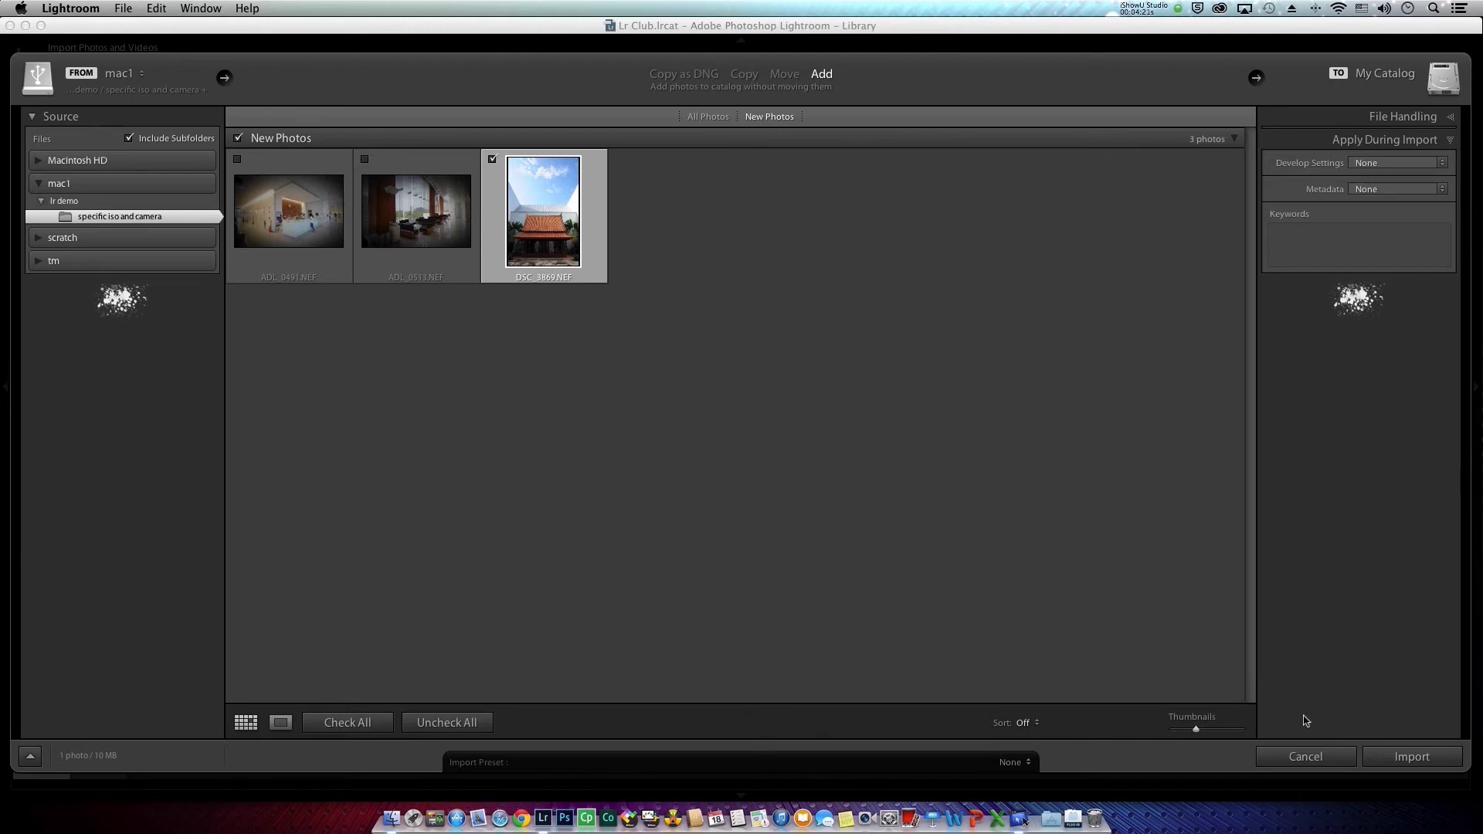
{"action": "left_click", "coordinate": [1395, 761]}
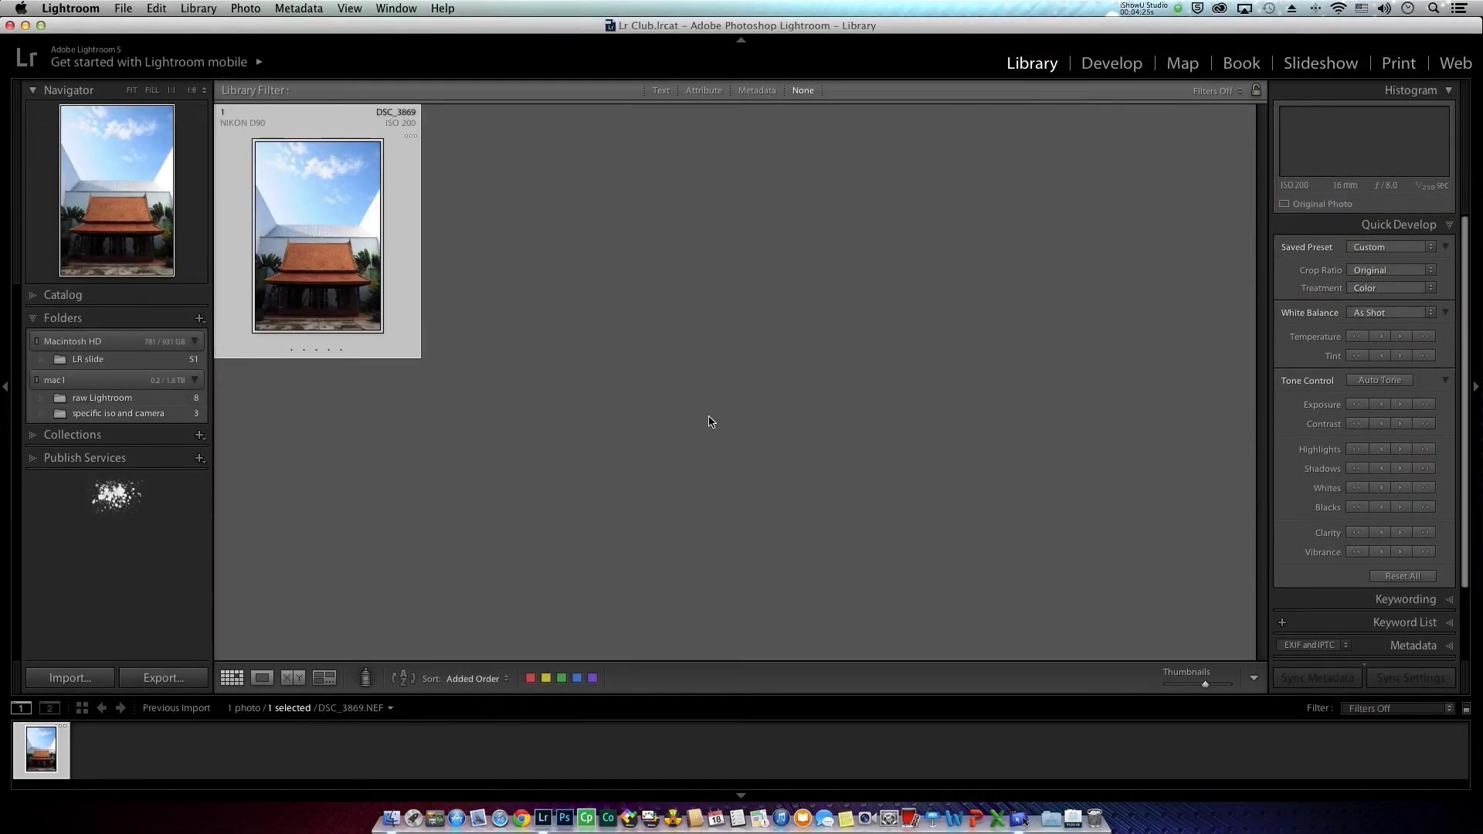
Step: Open DSC_3869 in Develop and compare lens profile corrections on and off, leaving them enabled
{"action": "left_click", "coordinate": [1113, 64]}
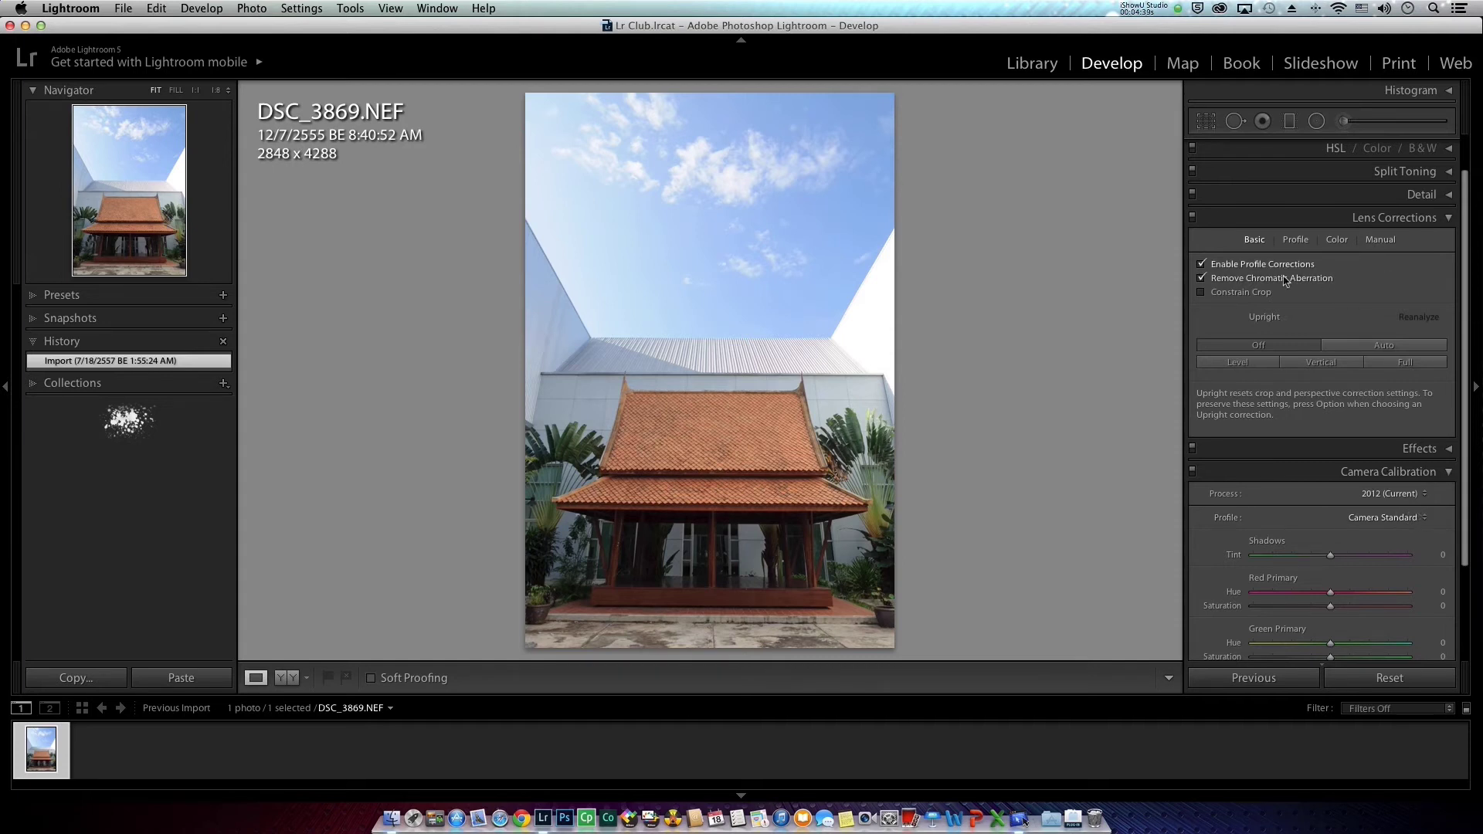
{"action": "left_click", "coordinate": [1202, 265]}
{"action": "left_click", "coordinate": [1202, 266]}
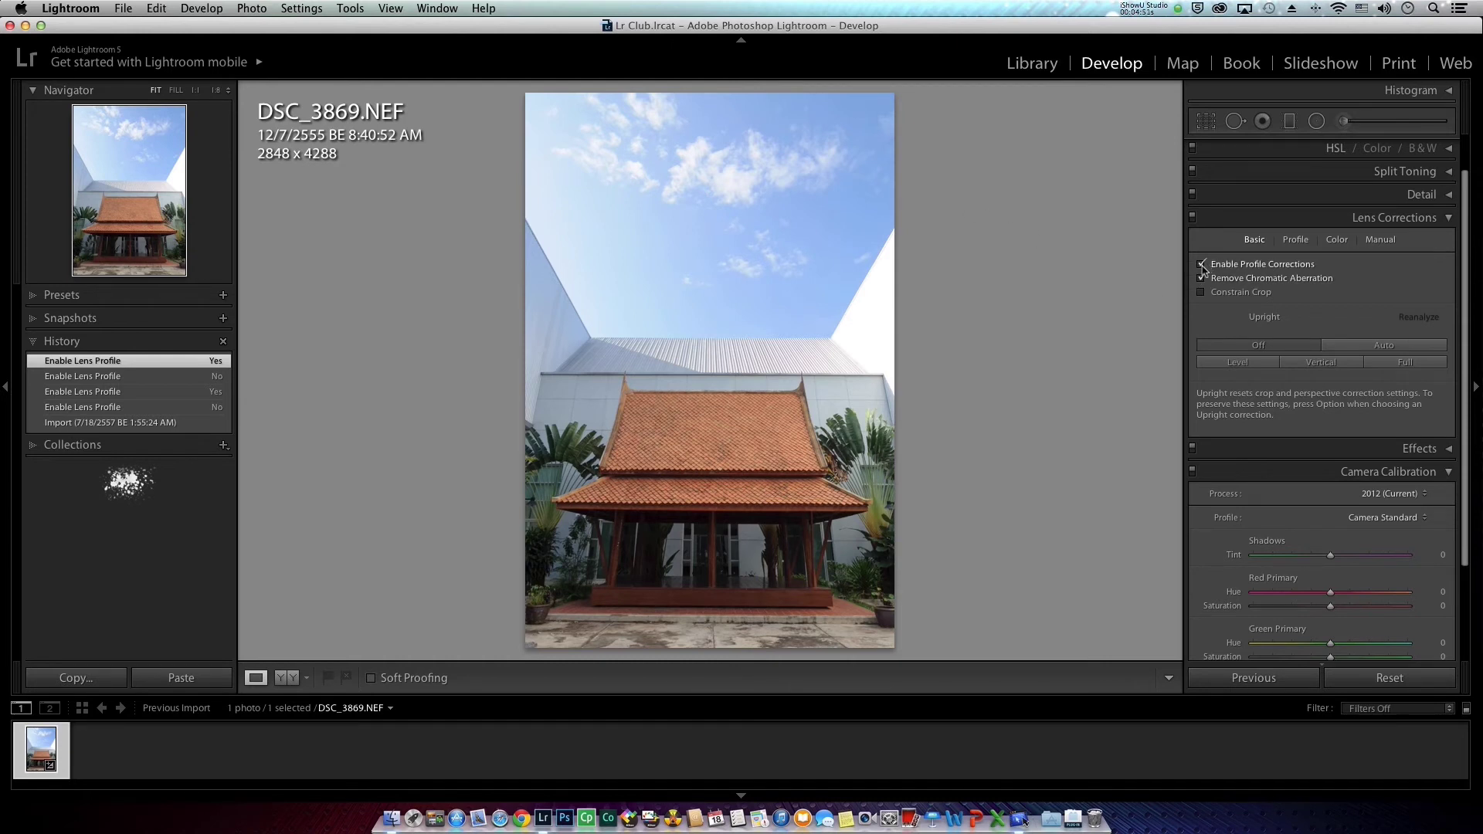
{"action": "left_click", "coordinate": [1202, 265]}
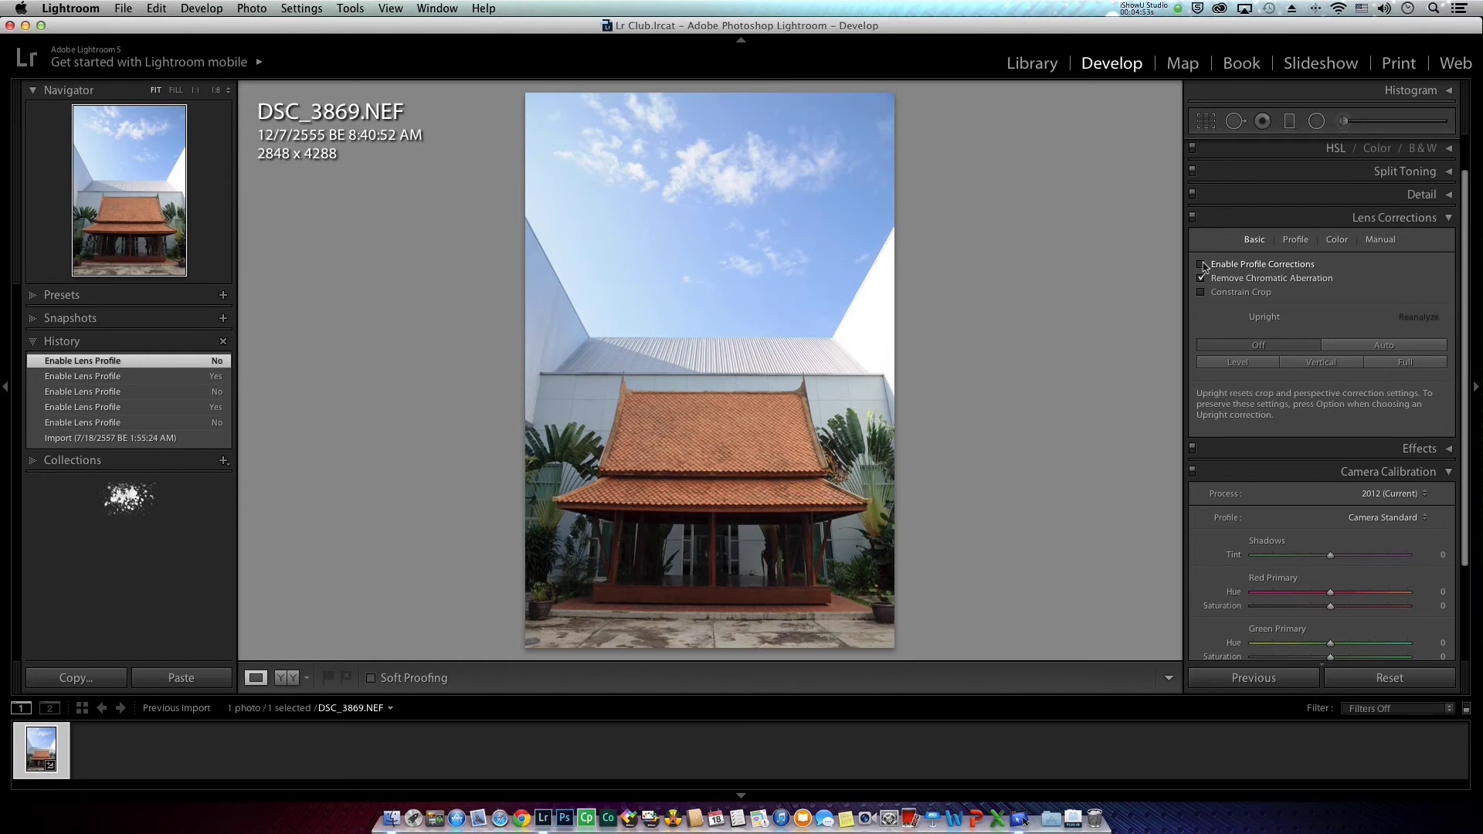
{"action": "left_click", "coordinate": [1203, 265]}
{"action": "left_click", "coordinate": [1203, 265]}
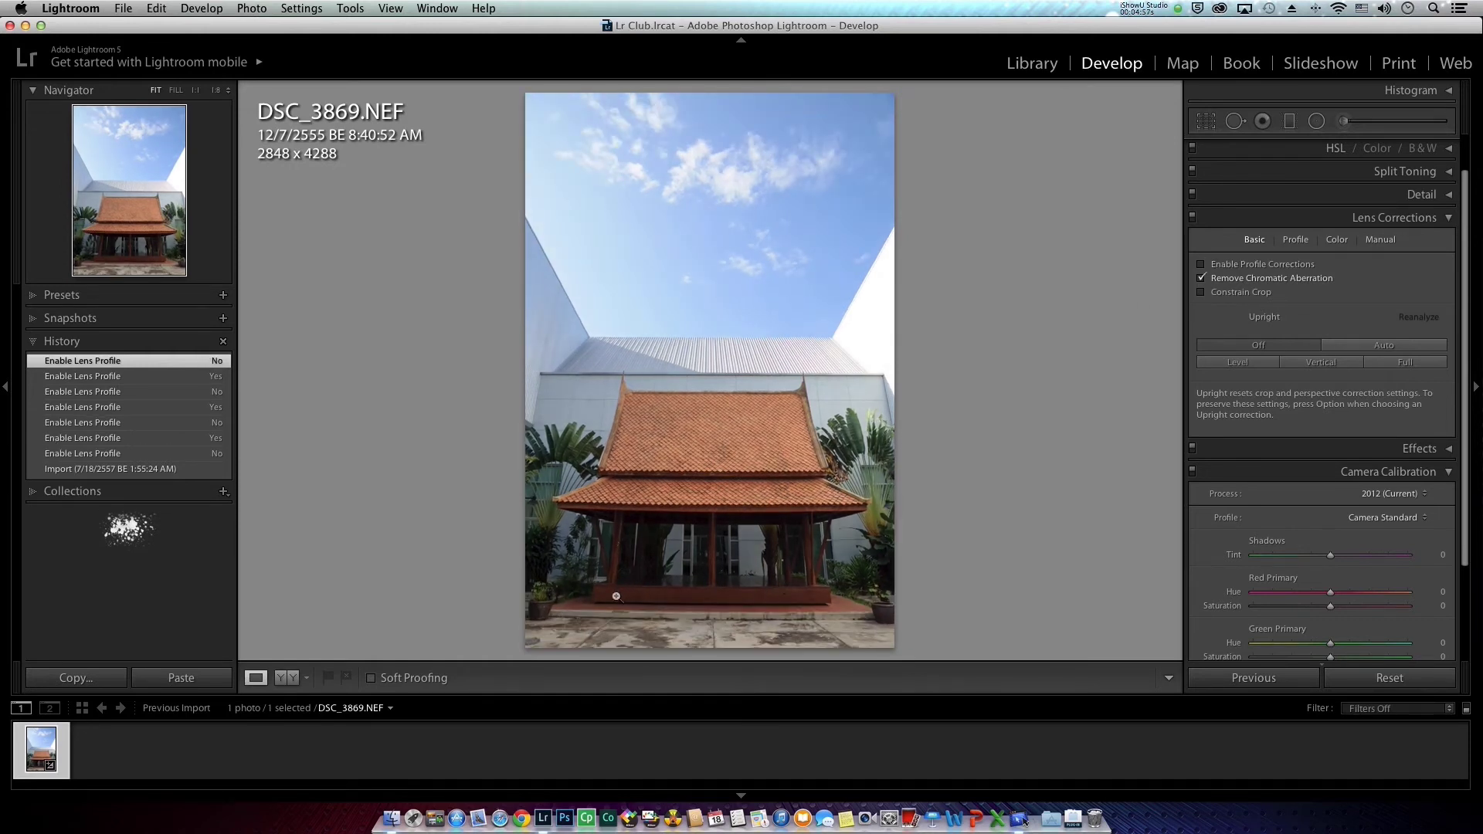
{"action": "left_click", "coordinate": [1202, 265]}
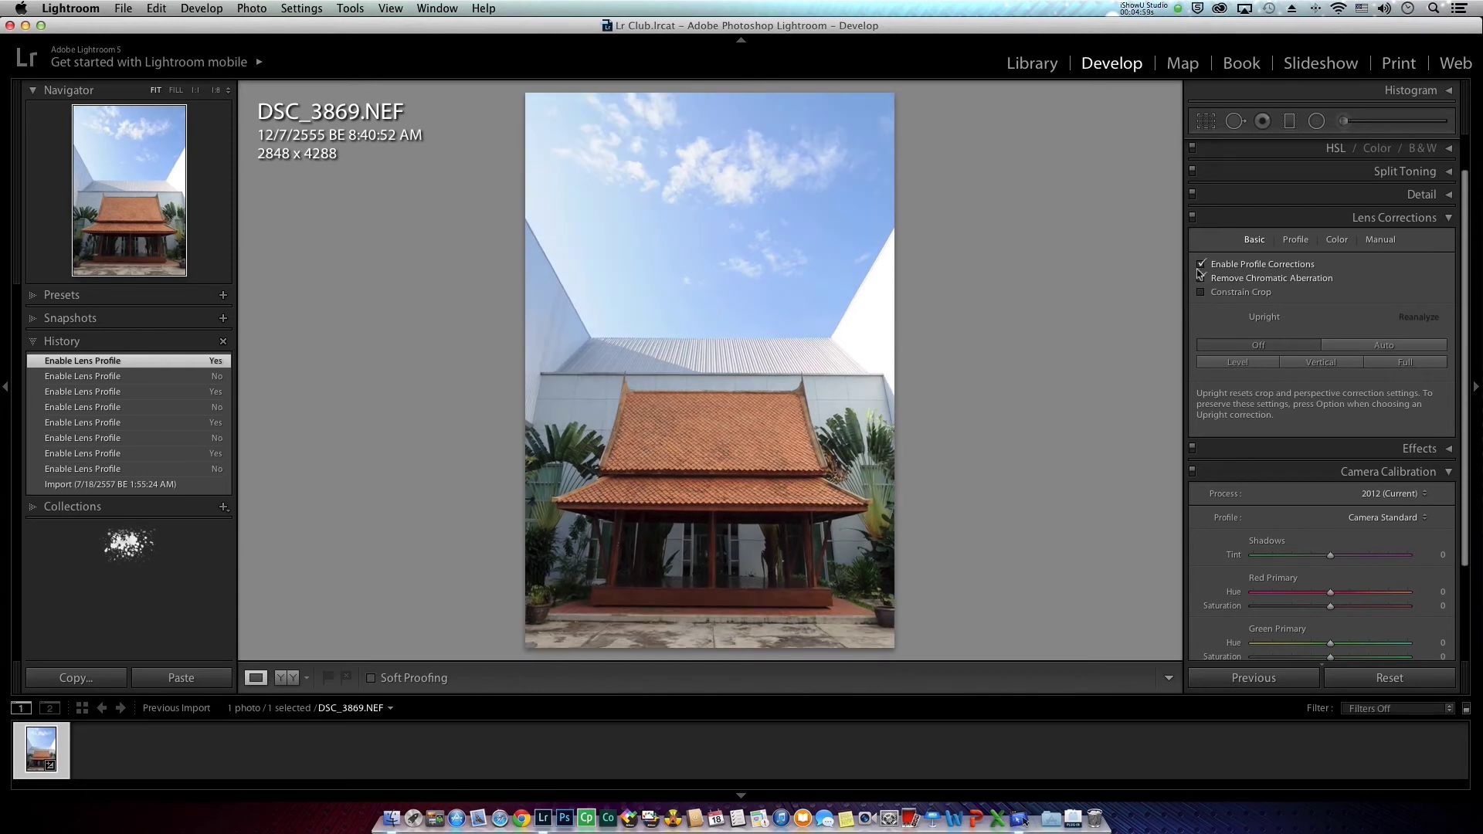